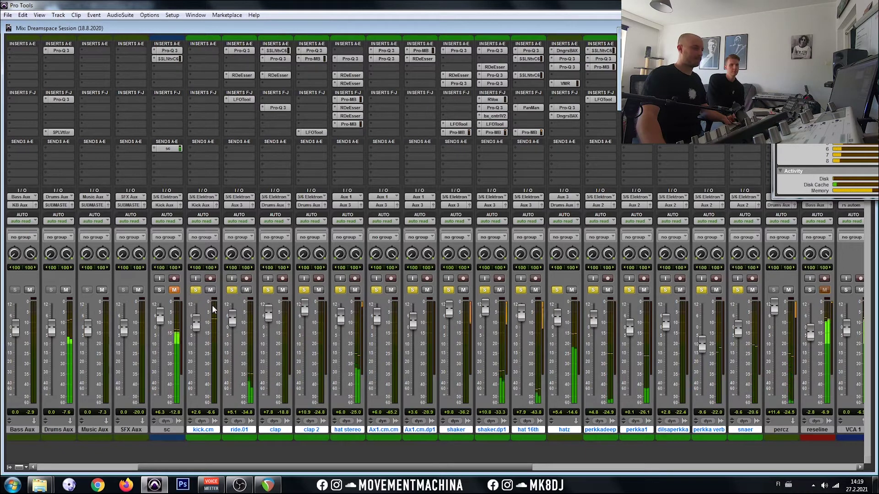
- Clear the solos on the drum tracks, and listen to kick.cm and ride.01 individually in solo
left_click(198, 290, "alt")
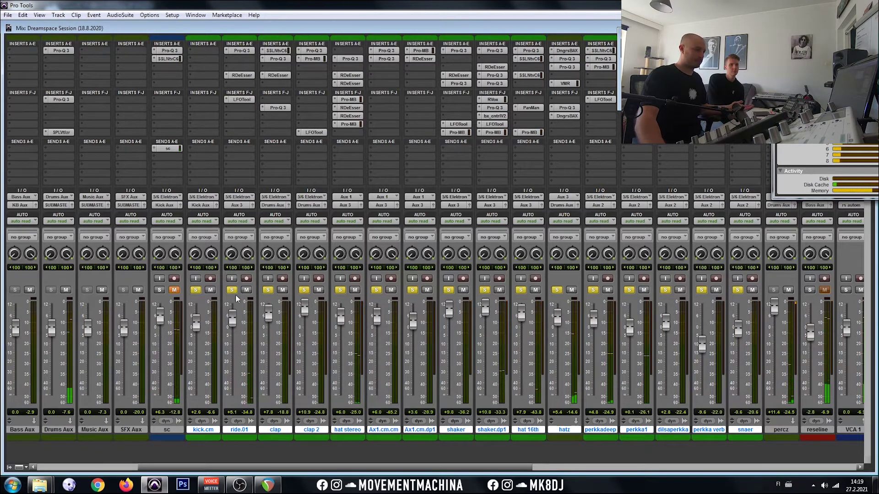
left_click(197, 290)
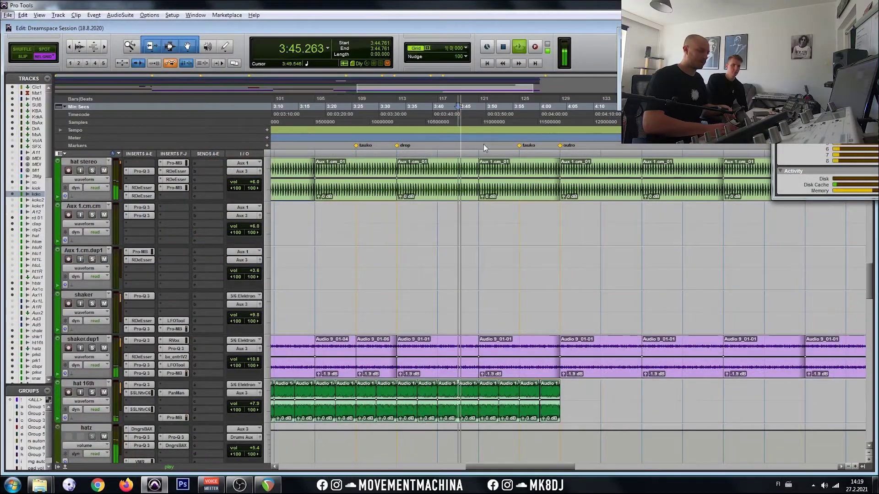
key("ctrl+equal")
left_click(232, 291)
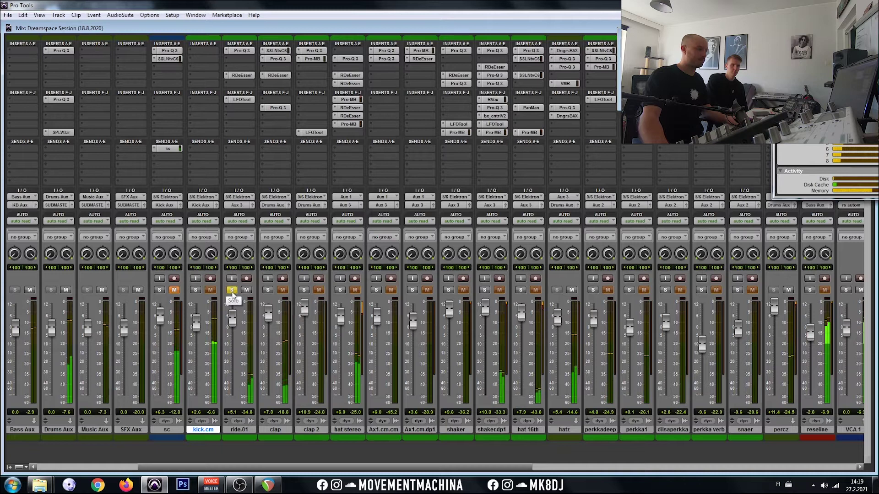
left_click(232, 290)
- Listen to the clap, clap 2 and hat stereo tracks one after another in solo, clearing each solo again
left_click(269, 291)
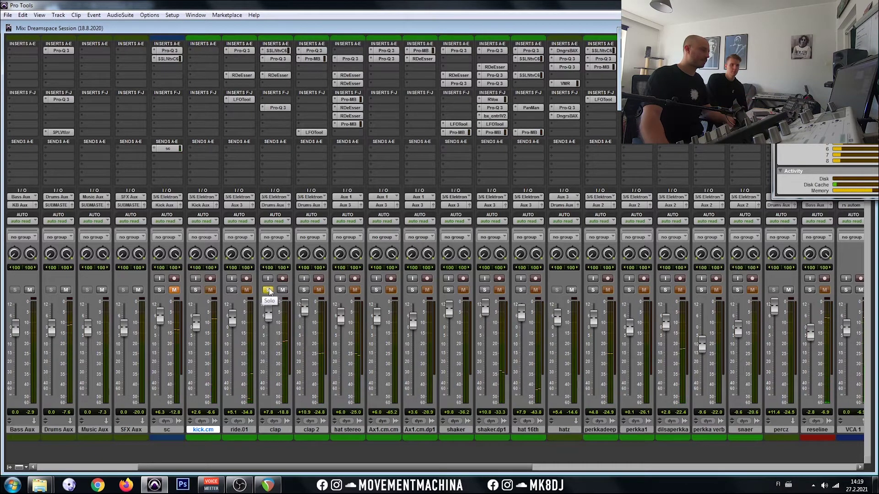
left_click(269, 291)
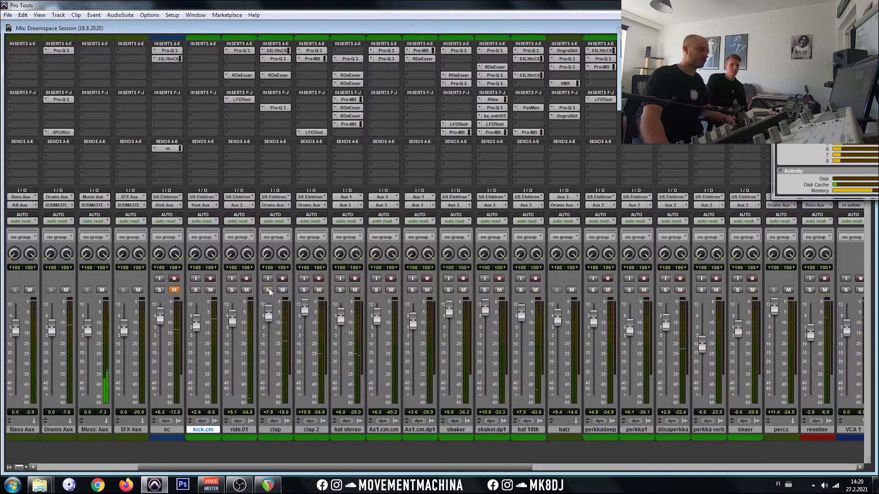
left_click(304, 289)
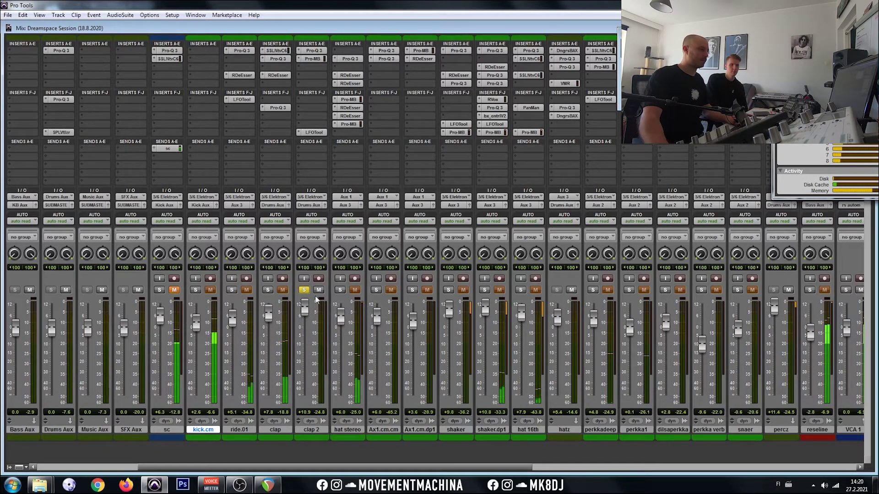
left_click(304, 290)
left_click(340, 290)
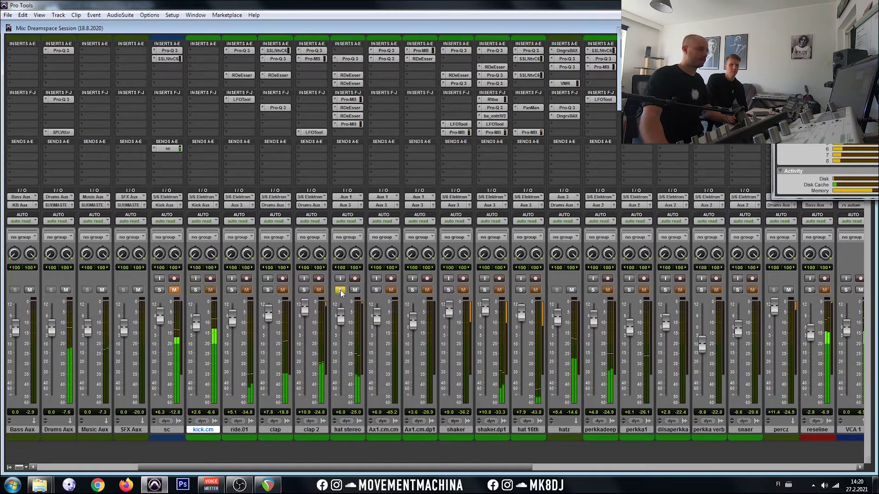
left_click(340, 290)
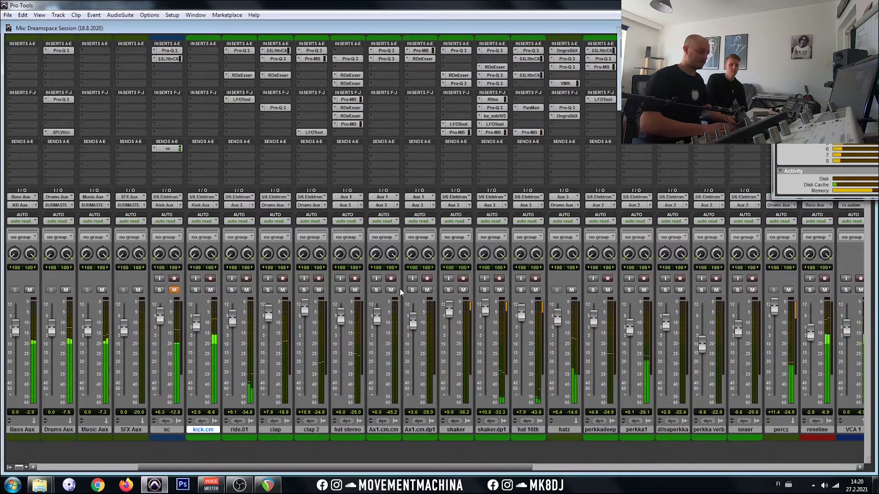
- In the Edit window, play the shaker.dup1 track in solo from 3:44.761
key("ctrl+equal")
scroll(438, 325, "down", 2)
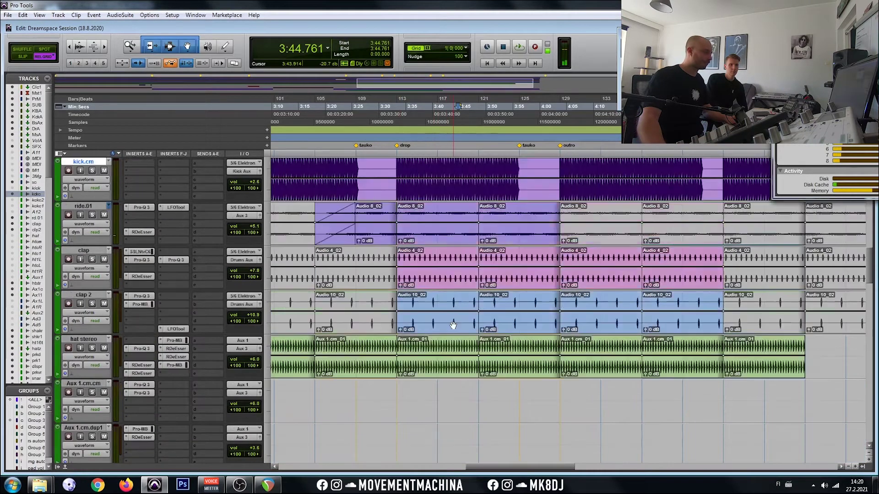
scroll(443, 344, "down", 2)
key("ctrl+bracketleft")
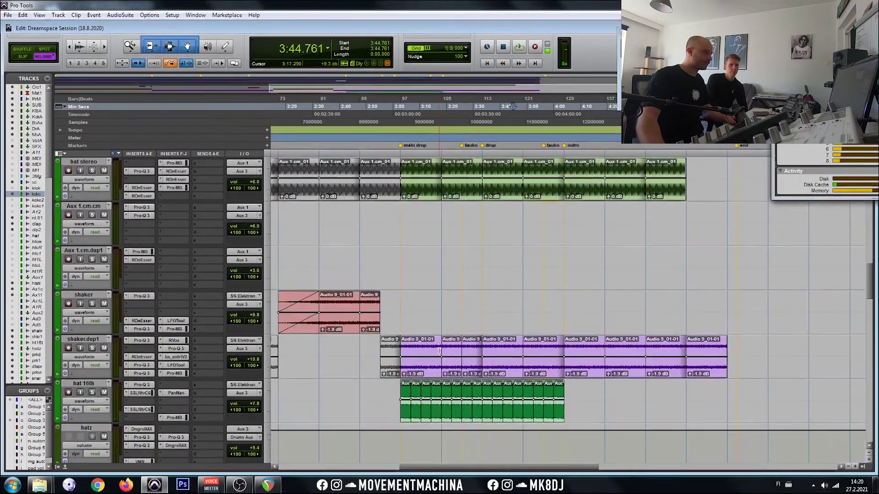
key("space")
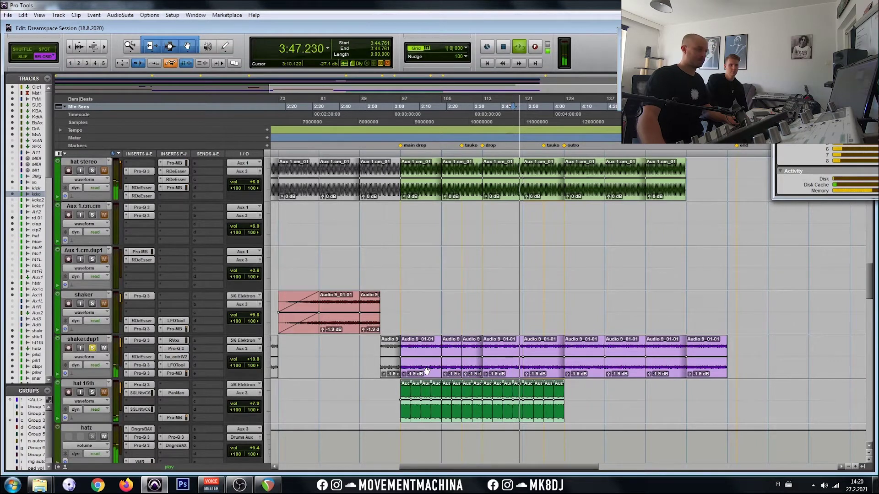
left_click(92, 348)
key("space")
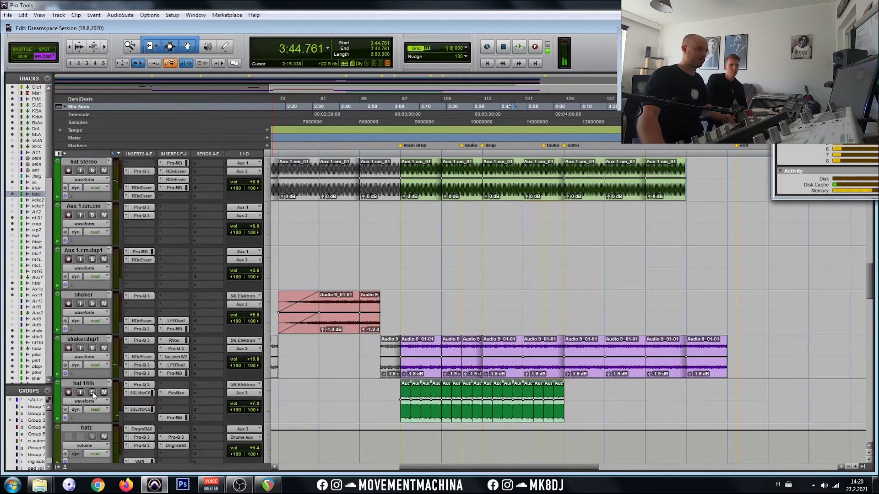
- Play the hat 16th track in solo from 3:44.761 and stop playback
key("space")
left_click(92, 393)
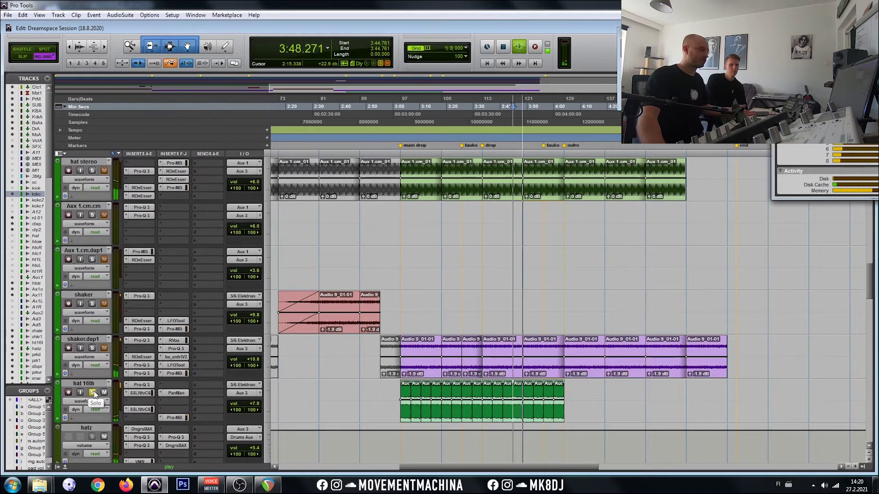
key("space")
- Switch to Slip mode and play hat stereo with Aux 1.cm.cm in solo from 0:51.370, just before the first Aux 1.cm.cm clips
scroll(273, 376, "up", 3)
scroll(273, 376, "left", 3)
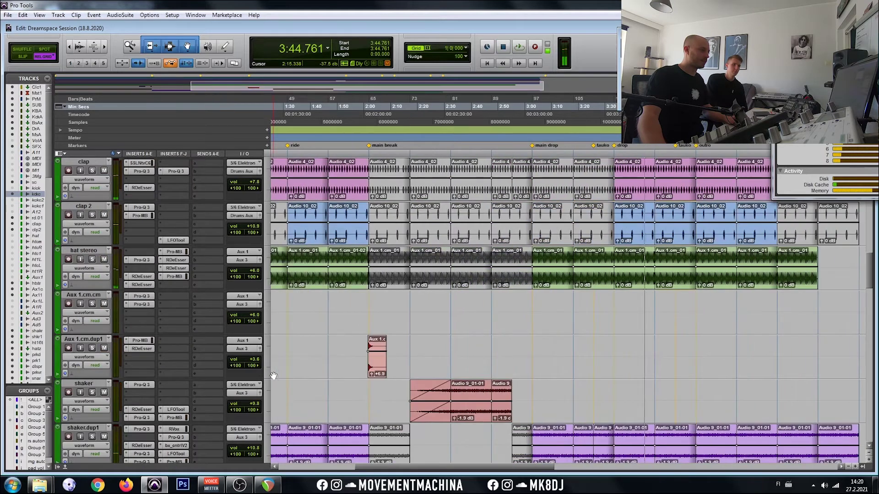
key("ctrl+equal")
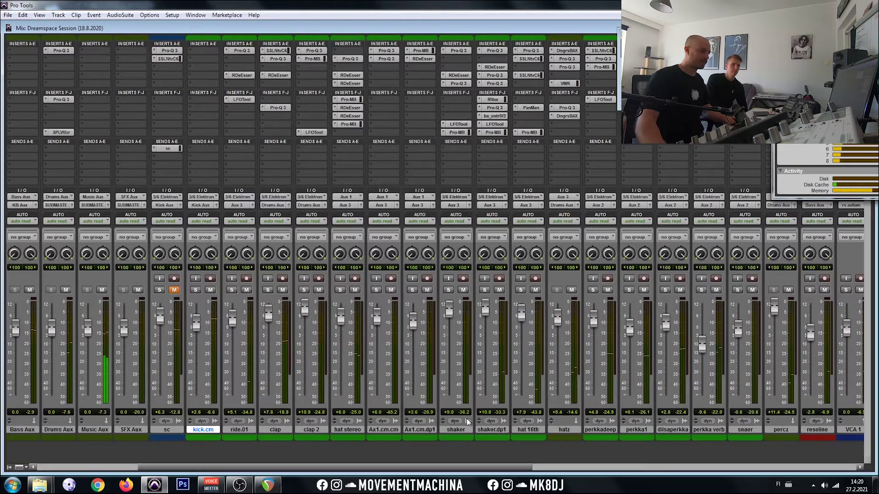
key("ctrl+equal")
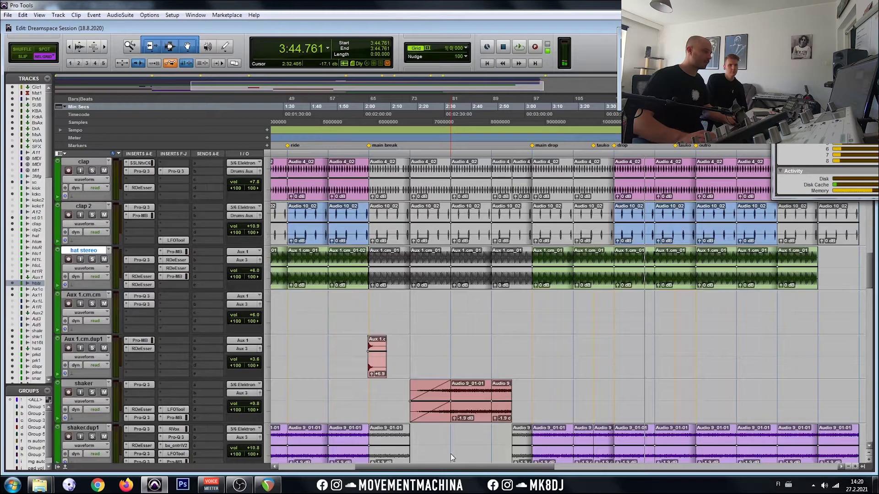
scroll(413, 428, "down", 3)
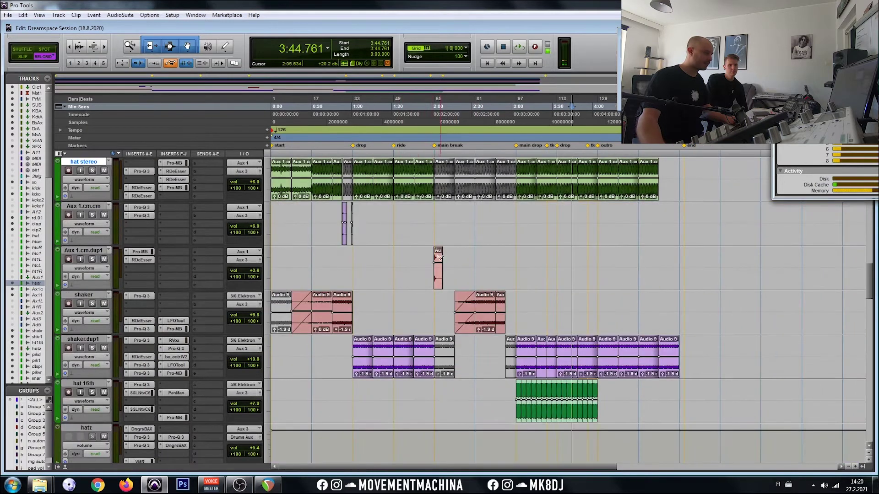
key("ctrl+bracketright")
key("ctrl+bracketright")
key("F2")
left_click(535, 208)
key("ctrl+bracketright")
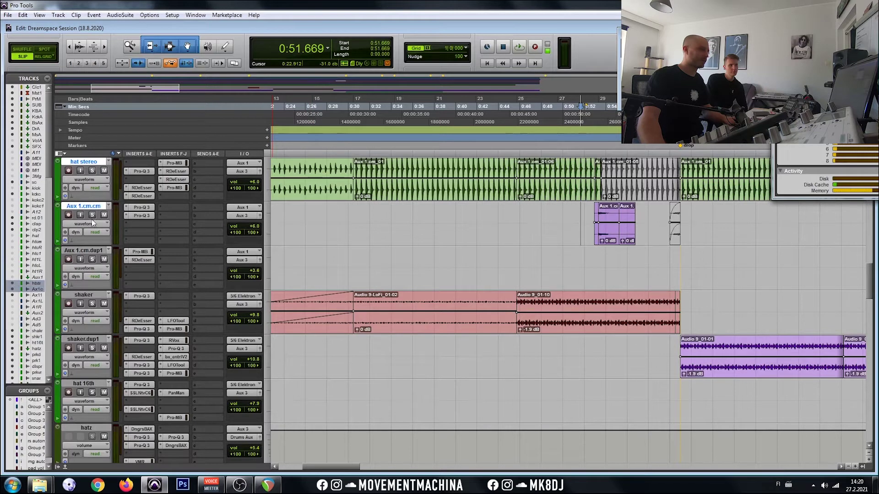
key("space")
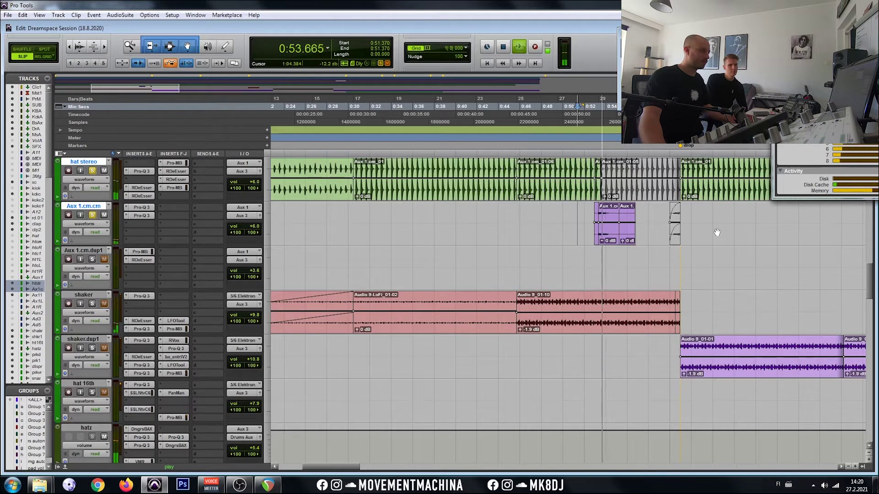
- Play only the Aux 1.cm.dup1 track in solo from 2:00.746, just before its clip at the main break
scroll(663, 256, "right", 4)
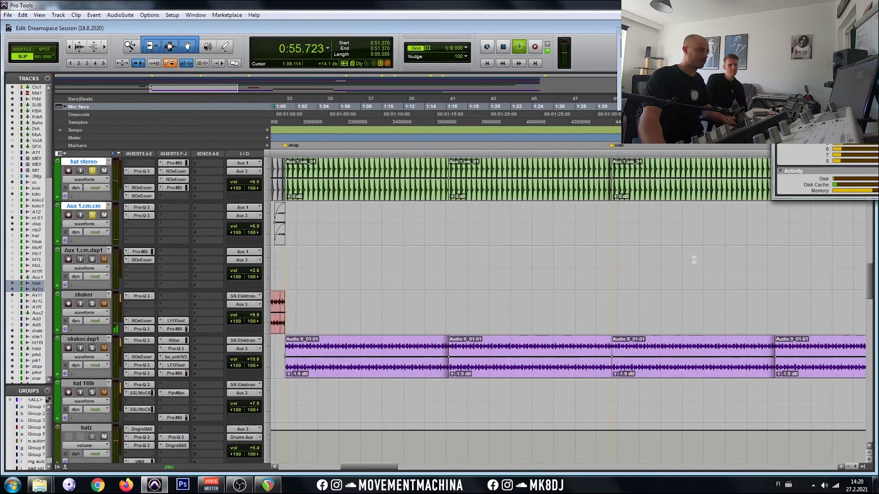
key("r")
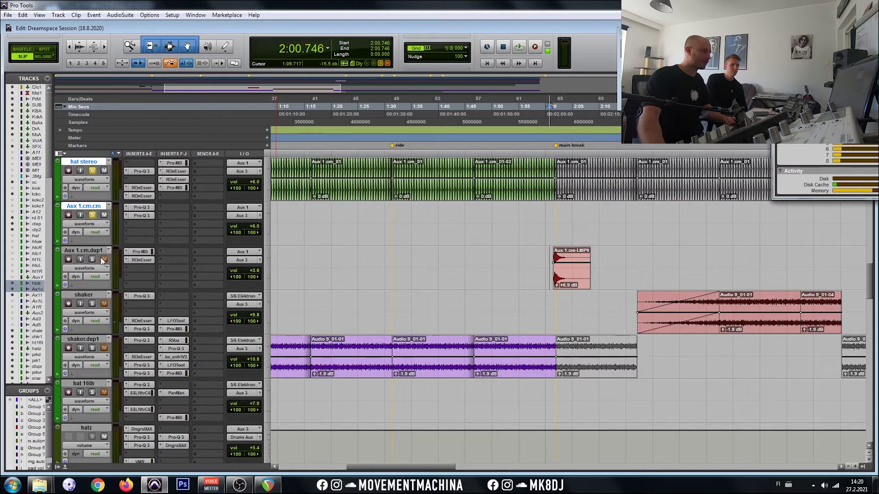
left_click(92, 171)
key("space")
key("t")
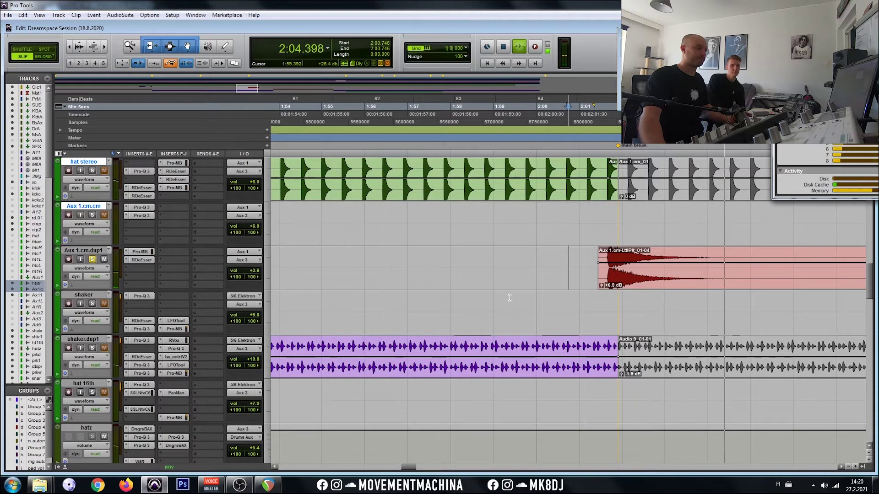
key("space")
- Play the perkka deep track in solo from 3:09.440 in the main drop, and clear its solo
key("r")
key("r")
key("r")
key("r")
key("r")
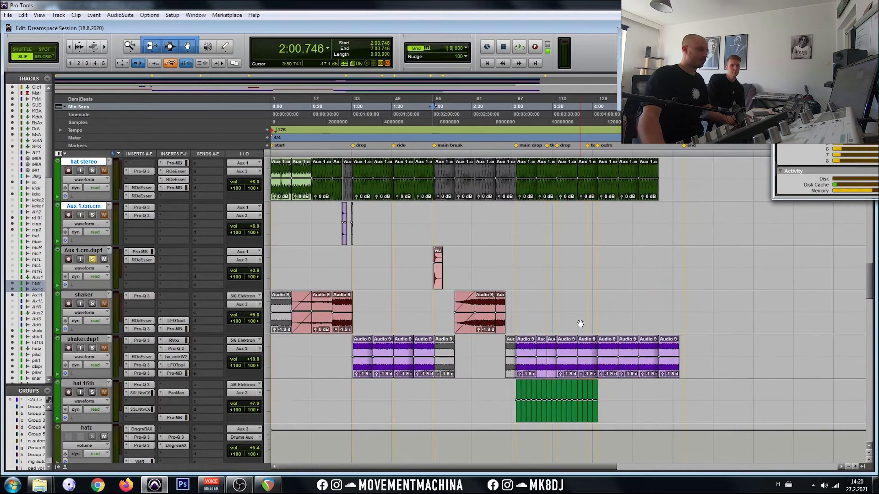
scroll(323, 330, "down", 10)
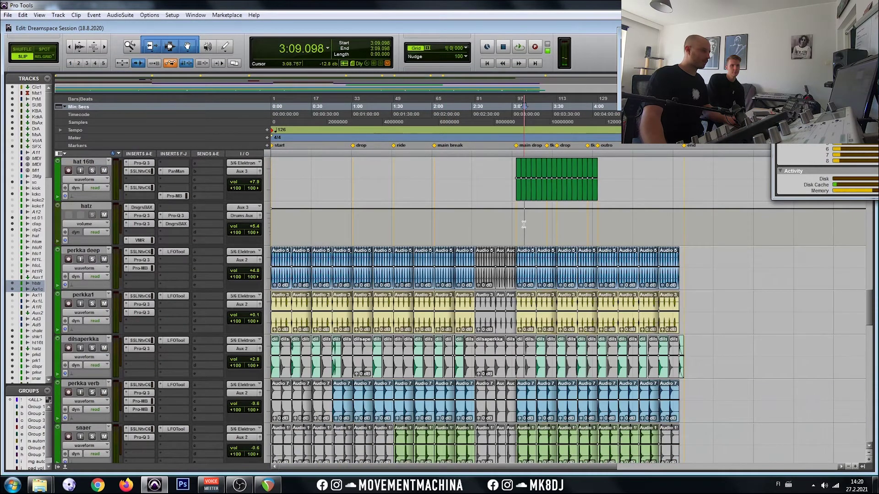
key("t")
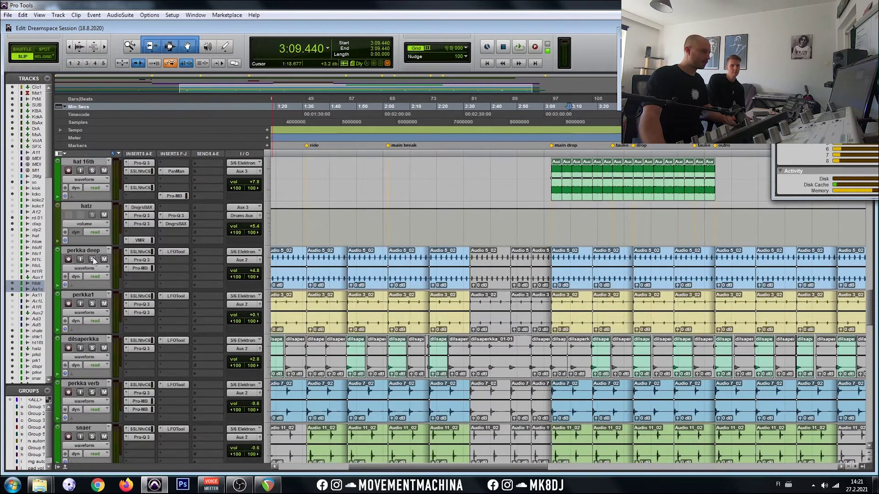
left_click(93, 259)
key("space")
key("t")
key("t")
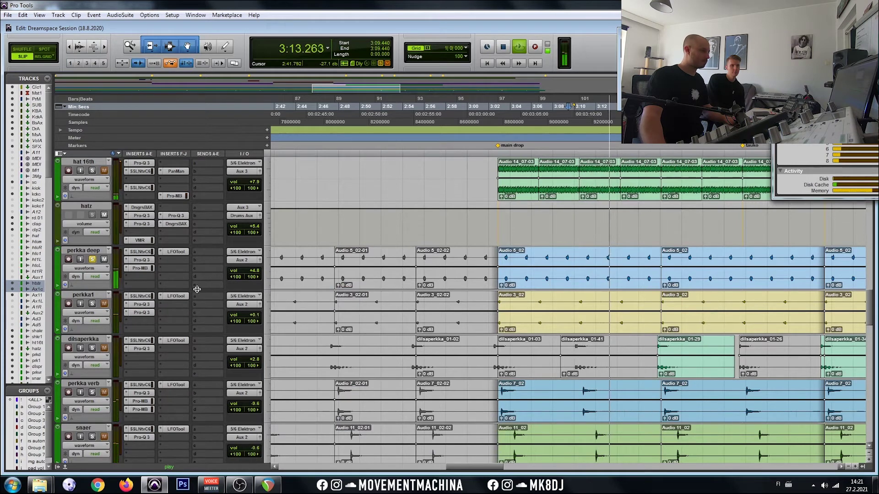
key("space")
left_click(93, 260)
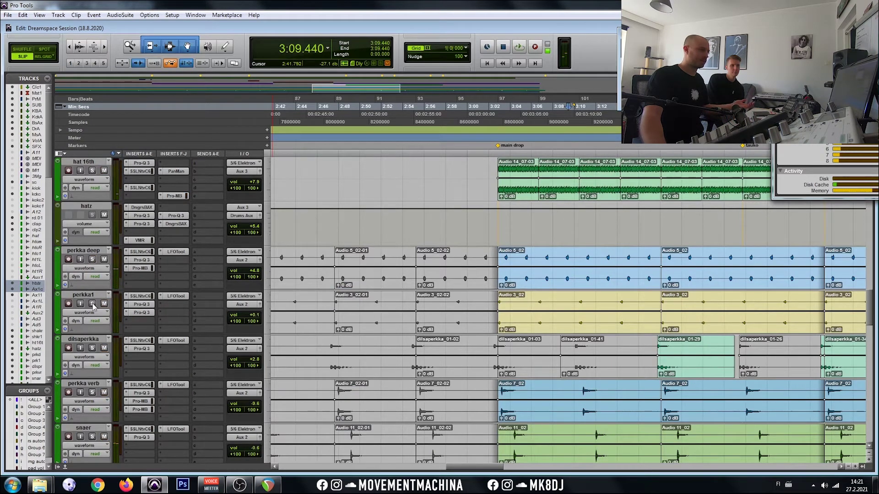
- Play the perkka1 and dilsaperkka tracks together in solo from 3:13.877
key("space")
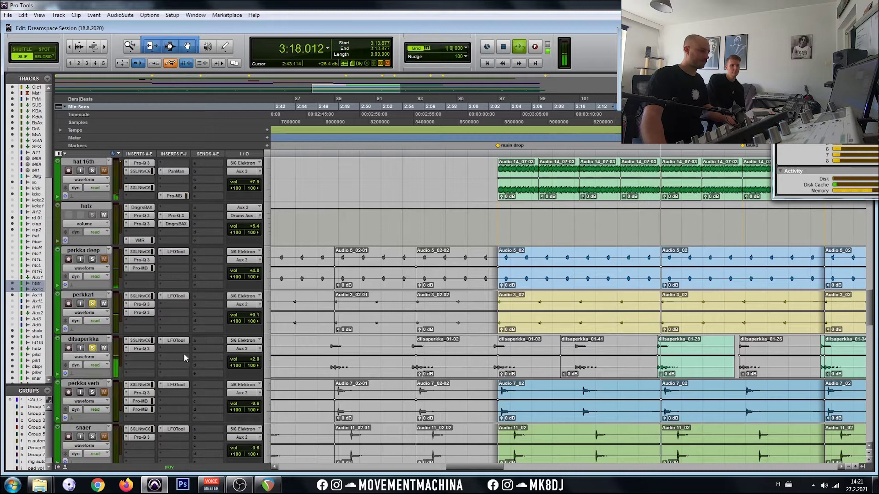
scroll(161, 344, "down", 2)
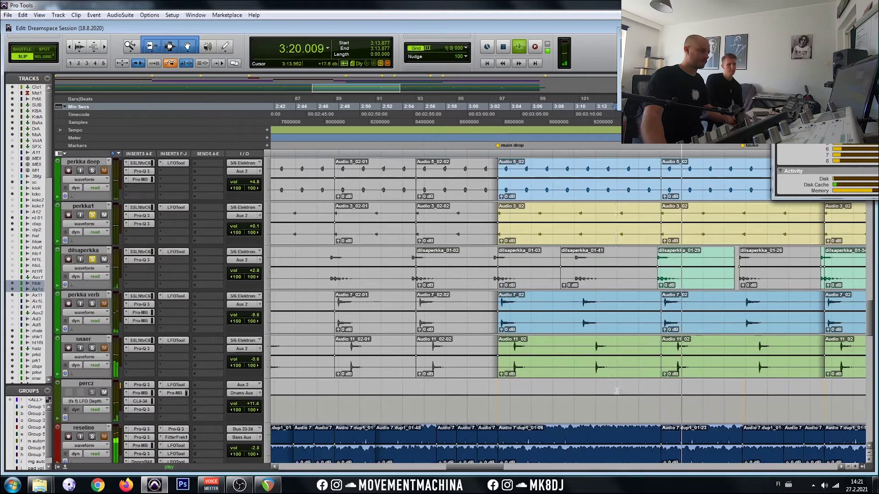
key("space")
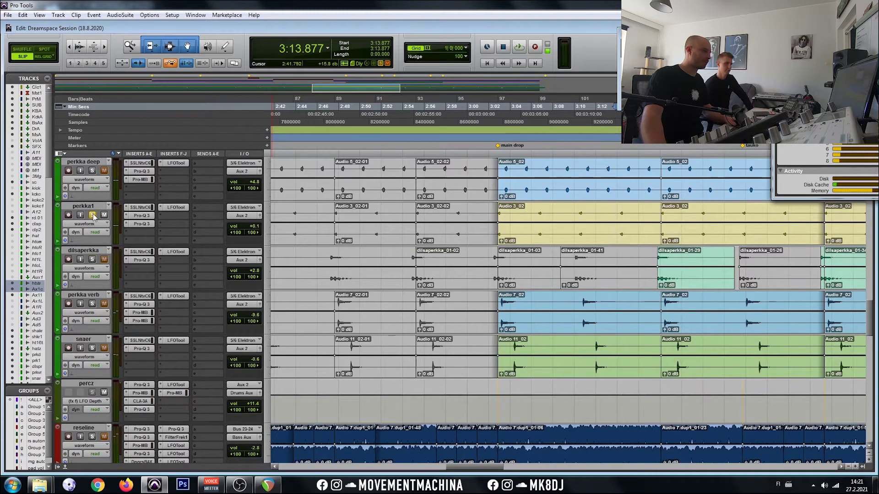
- Select perkka verb and snaer and play both in solo from 3:10.464
left_click(90, 295)
left_click(566, 294)
left_click(92, 348)
key("space")
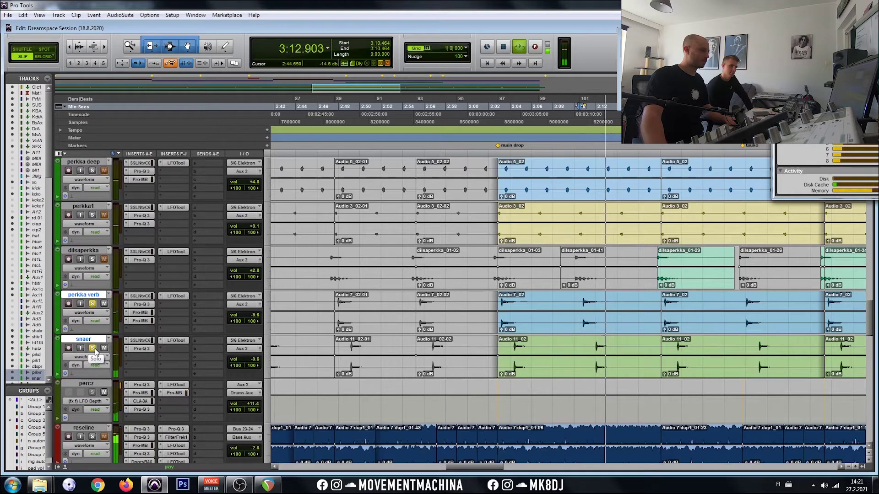
key("space")
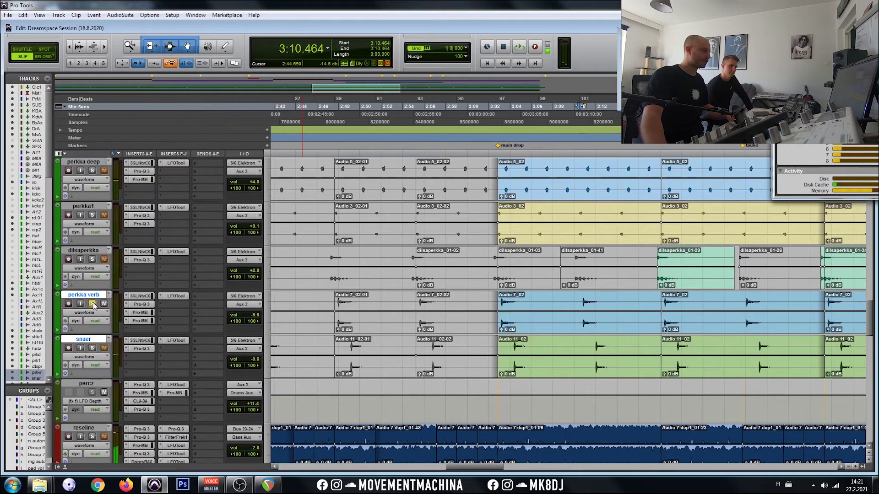
- Return to the kick.cm track, solo it alone and show it in the Mix window
scroll(96, 338, "up", 15)
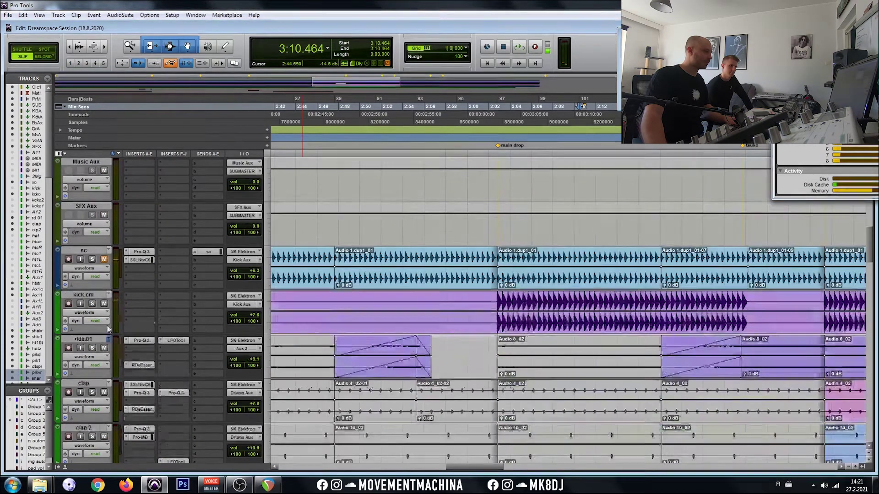
scroll(92, 306, "down", 10)
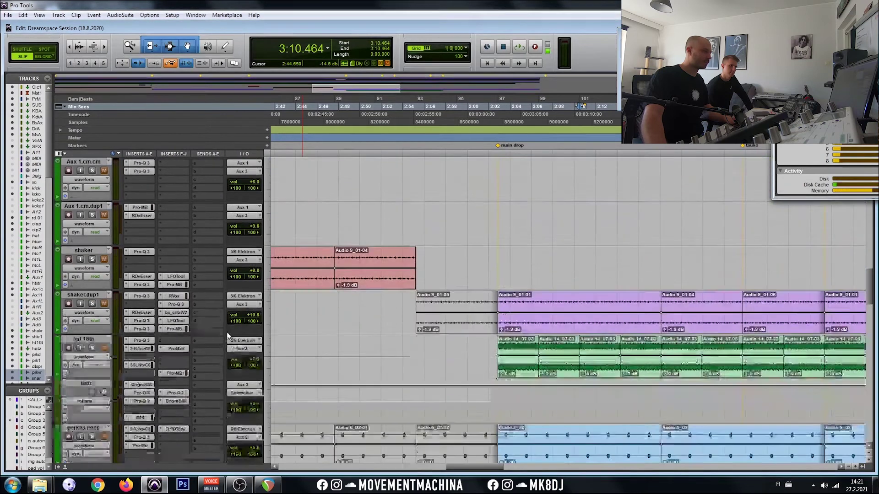
scroll(91, 270, "up", 5)
key("ctrl+equal")
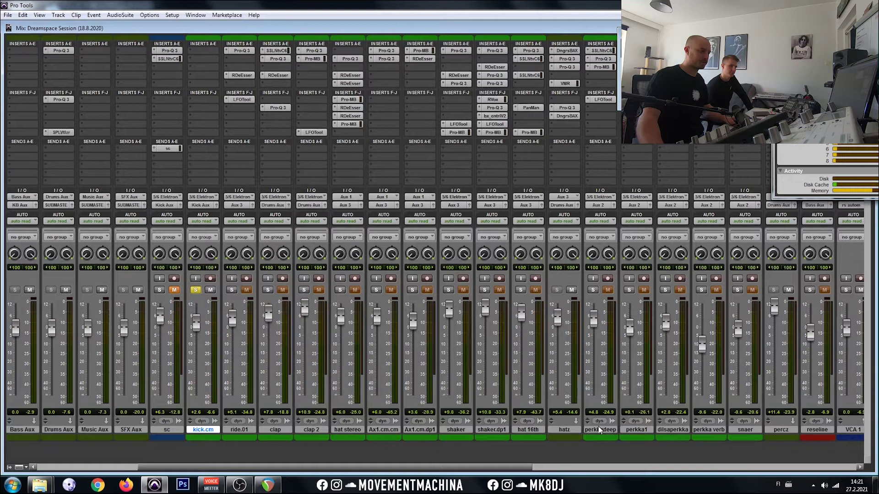
- Solo the tracks from perkkadeep through snaer alongside kick.cm, play them together, and clear all solos
left_click(744, 429, "shift")
left_click(701, 289, "alt+shift")
key("space")
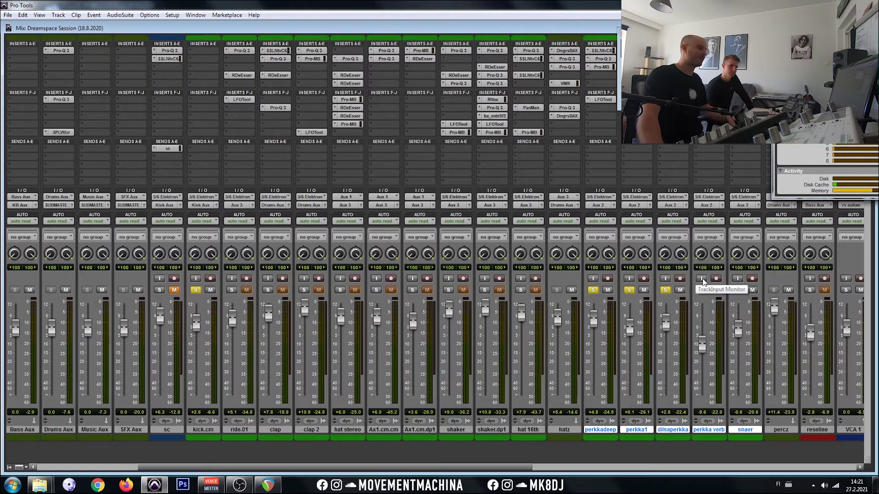
left_click(629, 289, "alt")
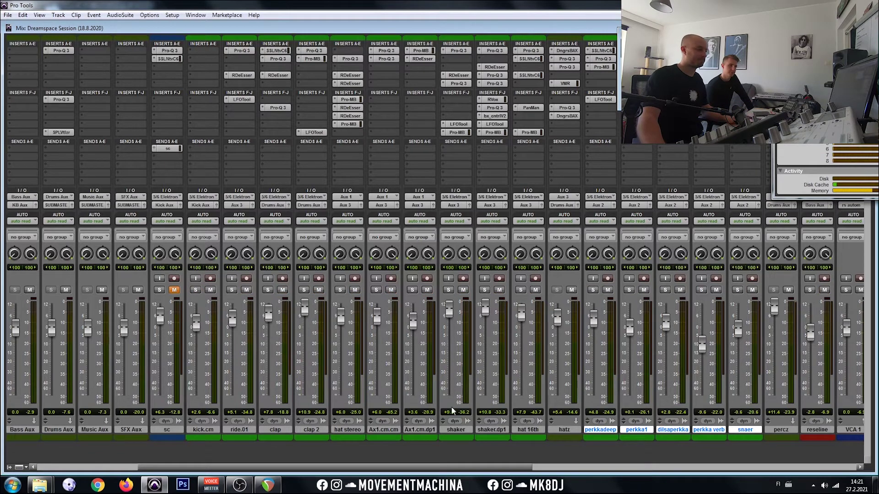
- Find the reseline bass track in the Edit window and select all of its clips
left_click_drag(428, 465, 630, 472)
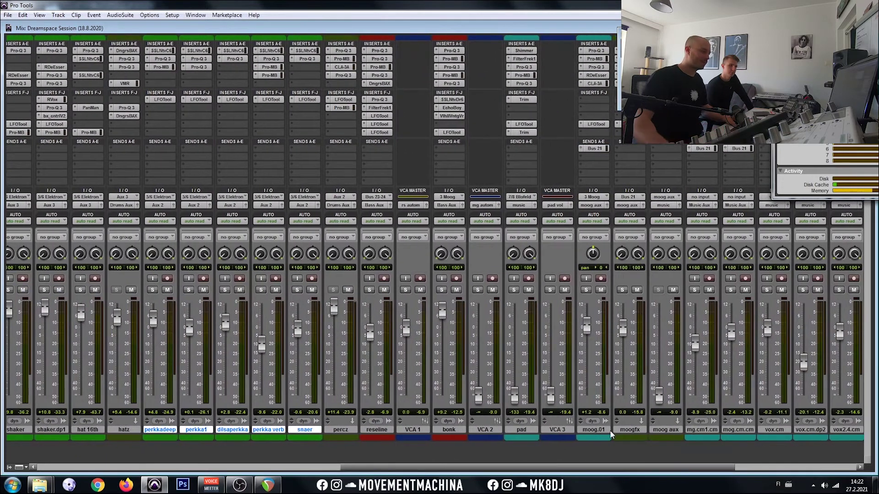
key("ctrl+equal")
scroll(556, 278, "down", 3)
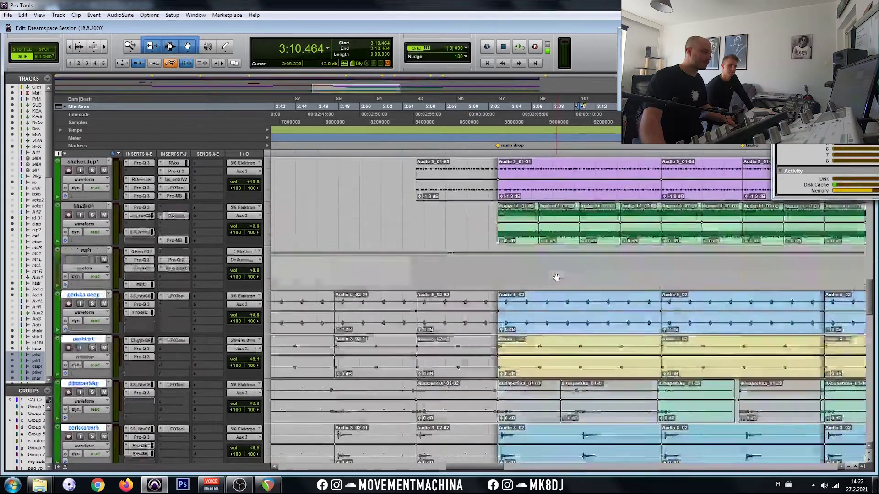
key("r")
key("r")
scroll(557, 277, "down", 6)
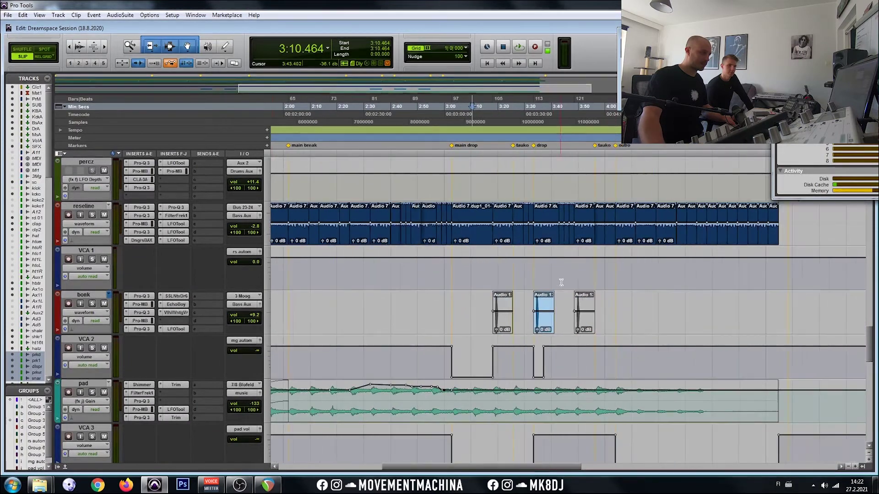
scroll(418, 281, "up", 1)
triple_click(538, 260)
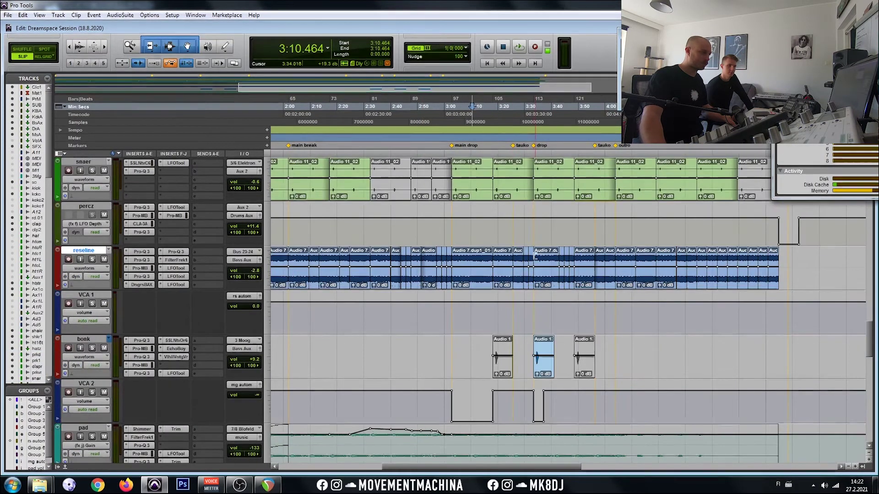
- Solo the reseline track and play it from 3:35.040 in the drop
left_click(92, 259)
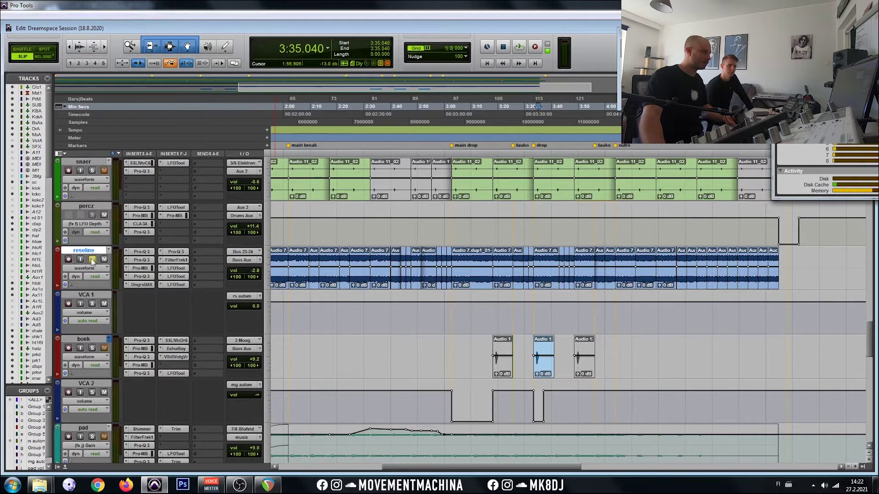
key("space")
key("t")
key("t")
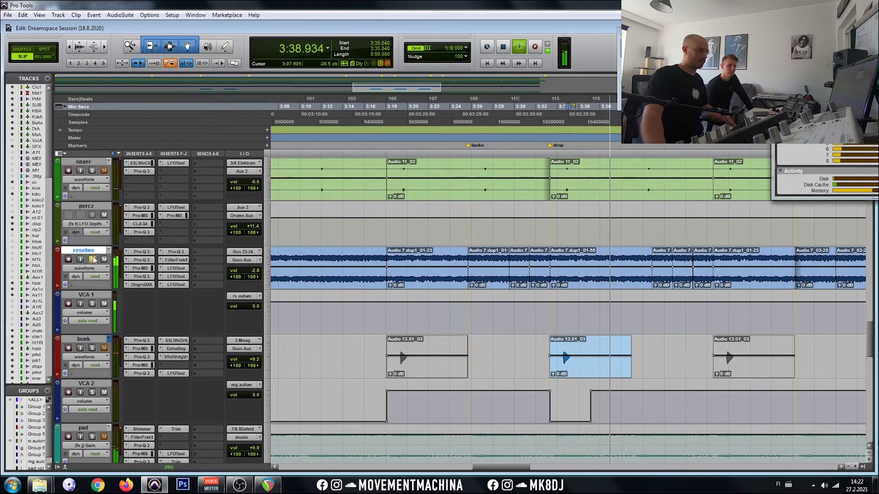
key("space")
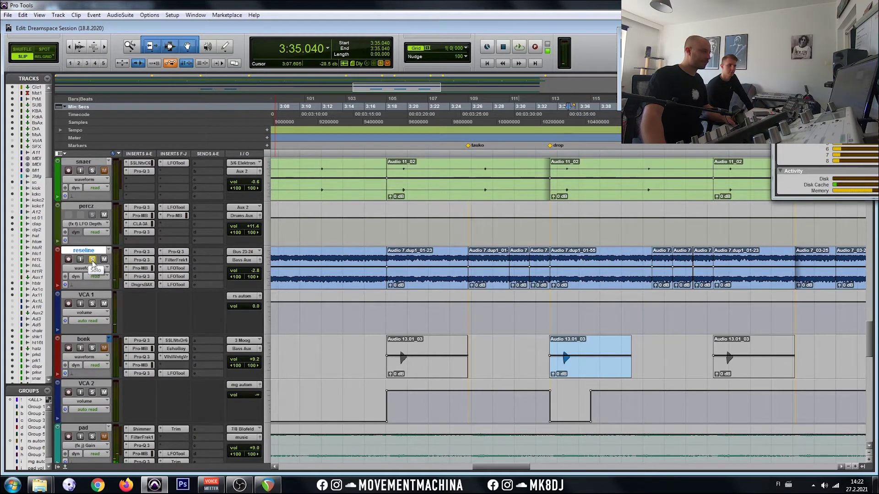
- Play the full mix from 3:35.040 without solo and show the kick and percussion channels in the Mix window
key("space")
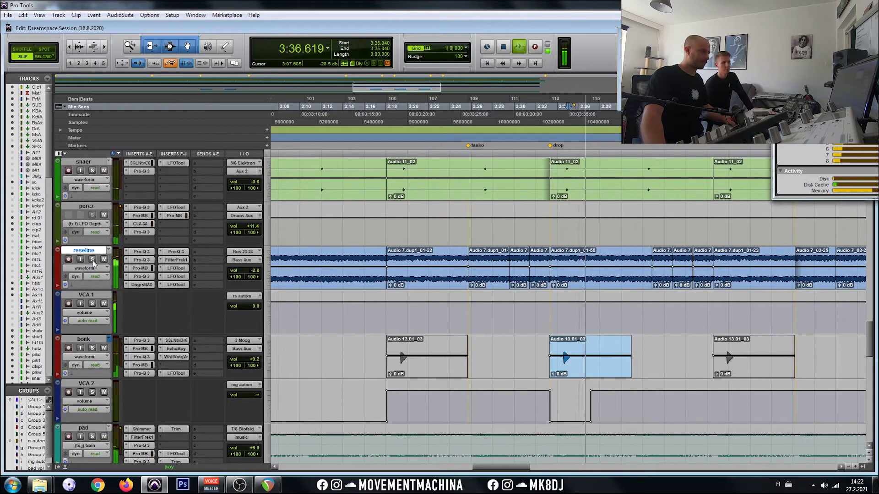
key("ctrl+equal")
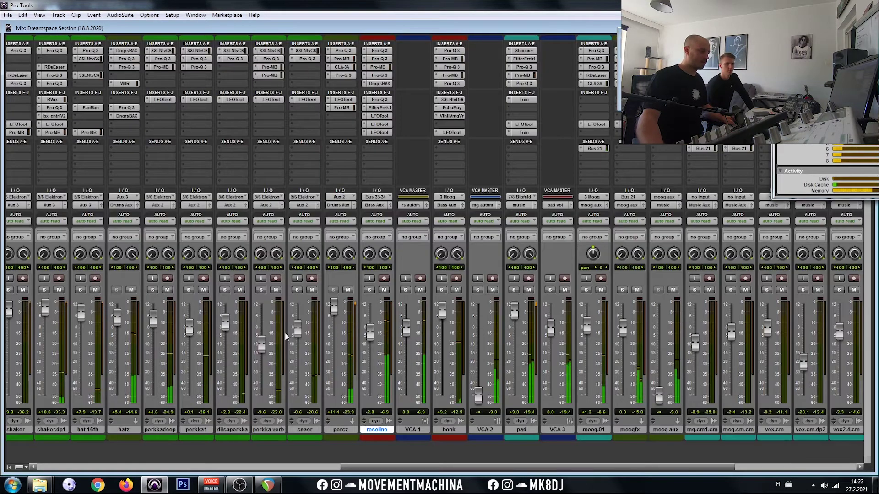
left_click_drag(376, 463, 194, 471)
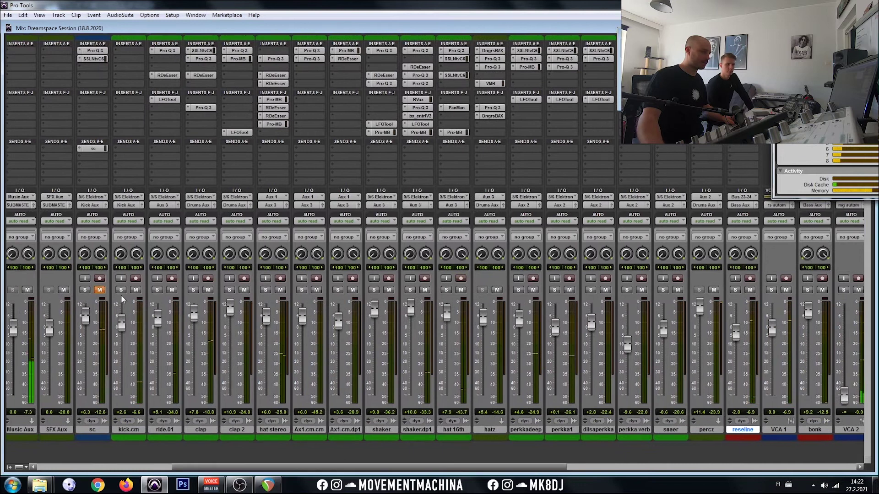
- Solo the bonk track and play it from 3:33.674 in the drop
left_click_drag(338, 467, 485, 468)
left_click(437, 290)
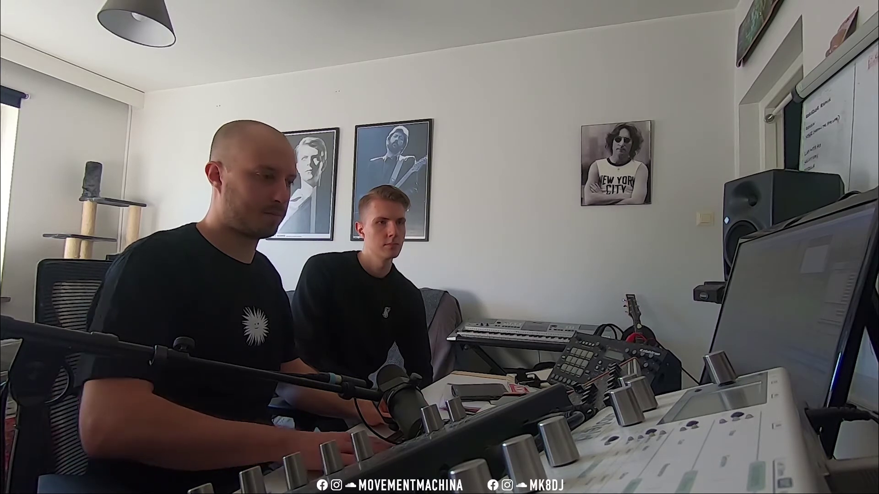
key("space")
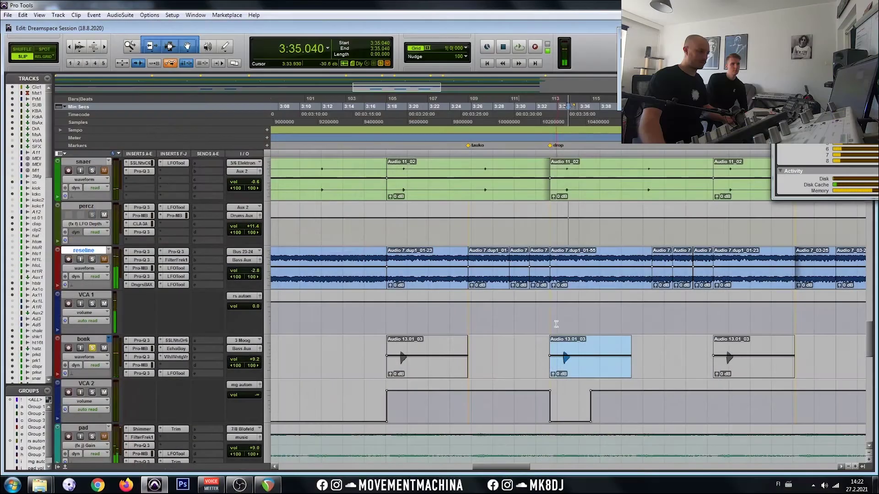
left_click(554, 316)
key("space")
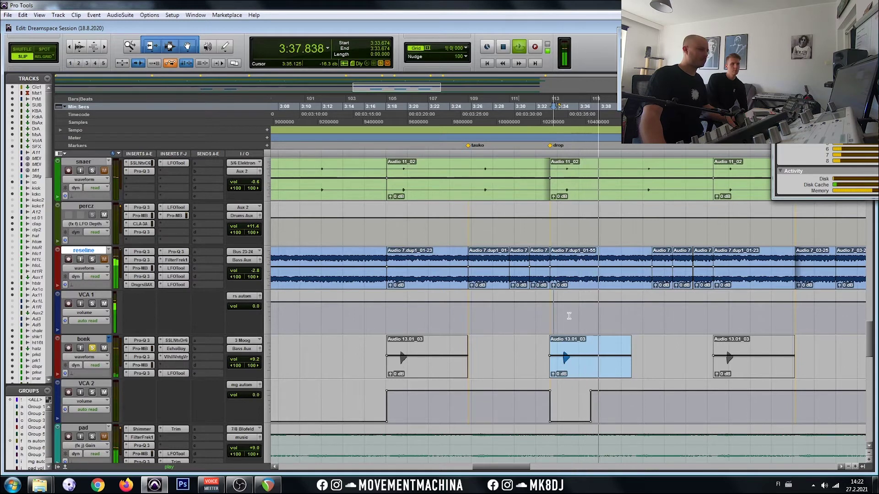
key("ctrl+bracketleft")
key("space")
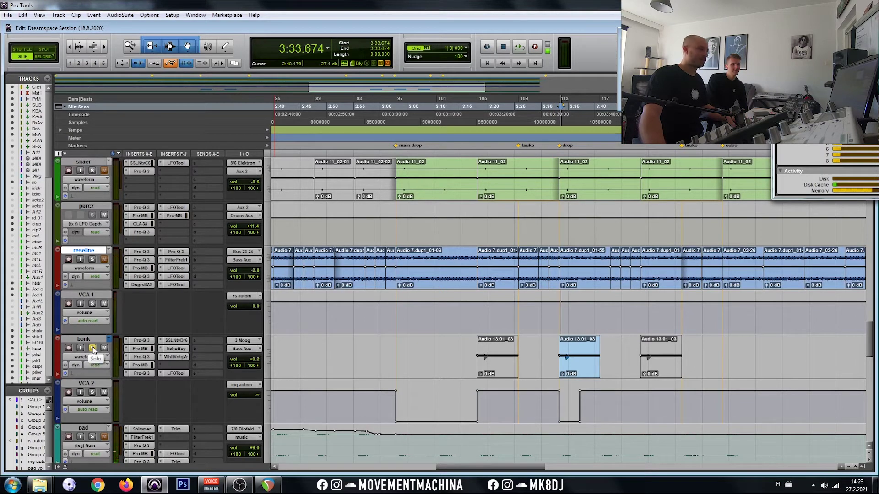
- Clear the bonk solo, solo the pad track and play it from 2:29.504 in the main break
scroll(631, 333, "down", 1)
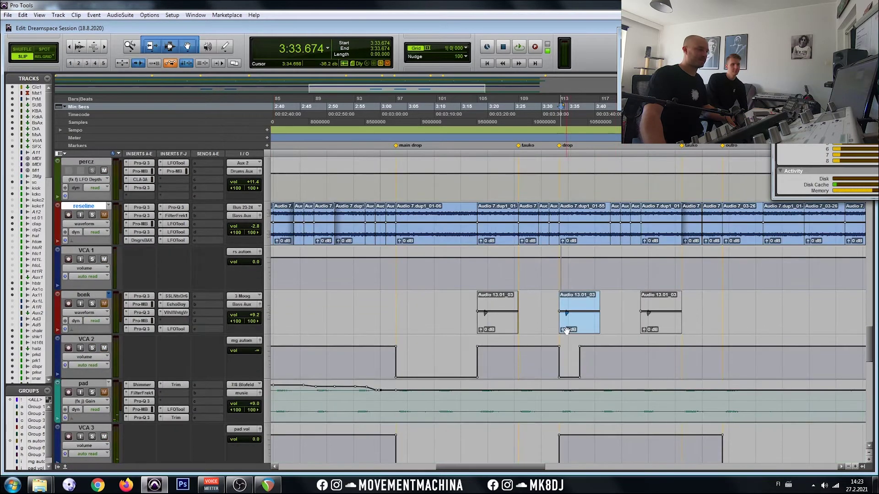
key("ctrl+bracketleft")
scroll(169, 326, "down", 3)
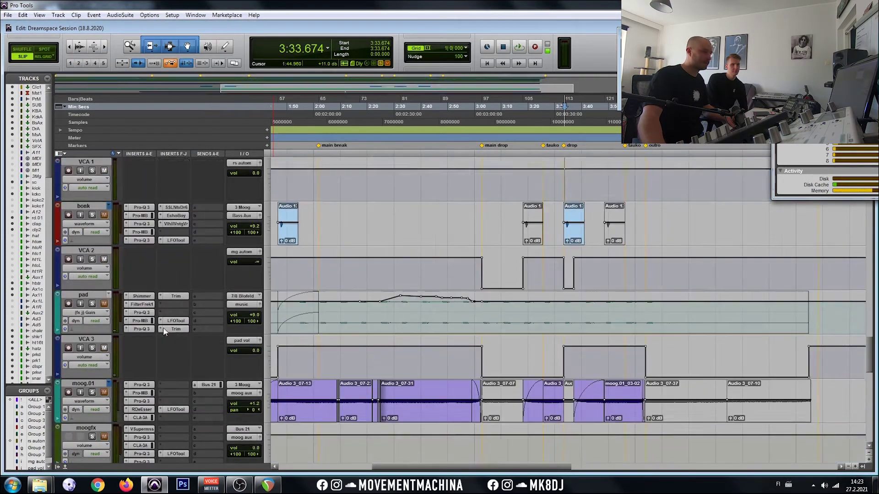
key("ctrl+bracketleft")
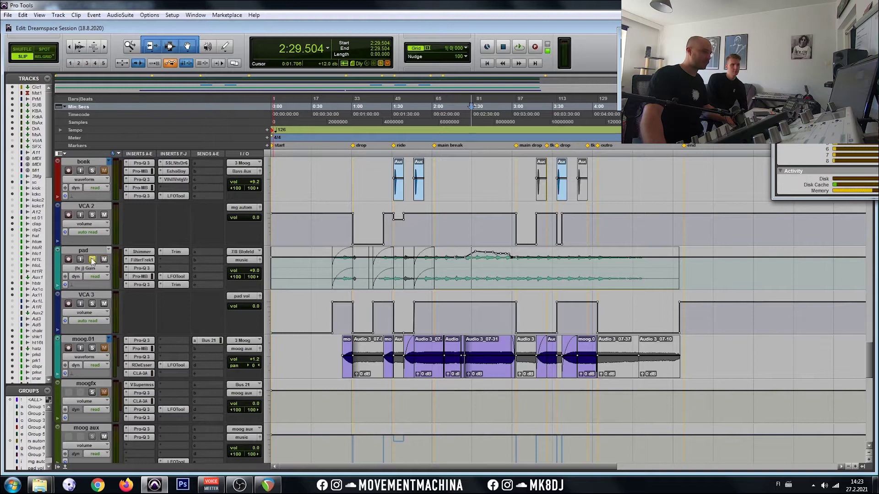
key("space")
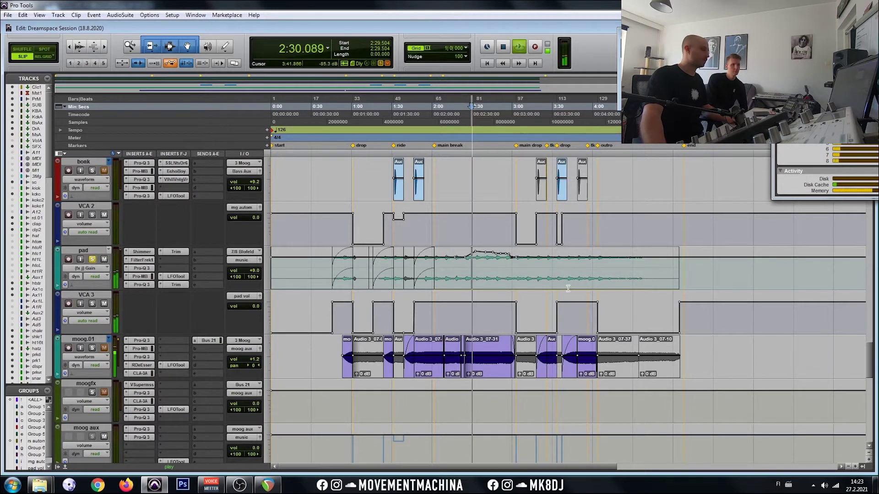
key("ctrl+bracketright")
key("ctrl+bracketright")
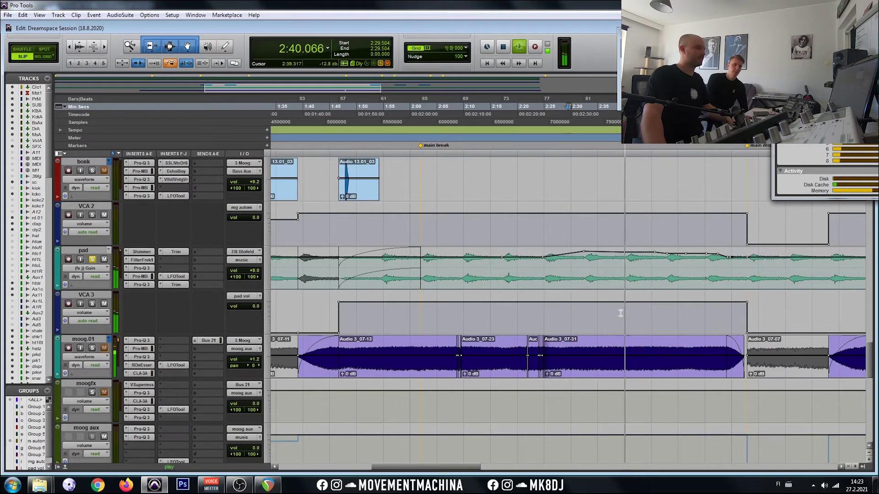
key("space")
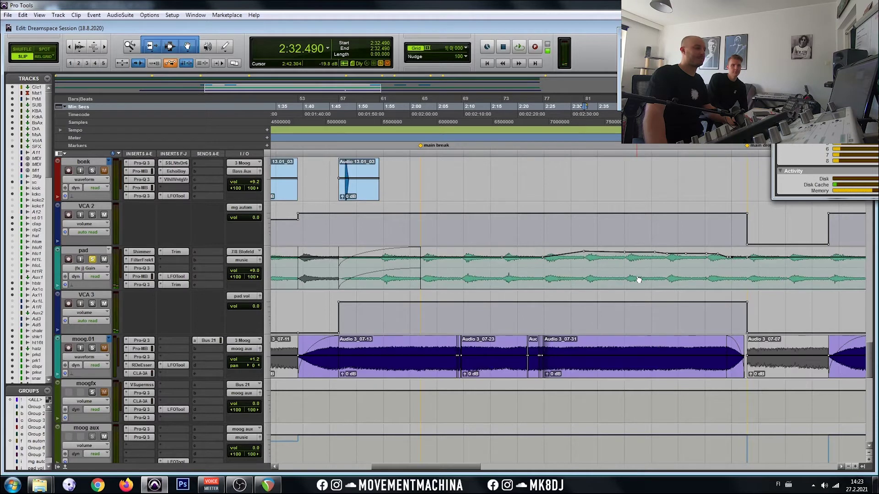
- Play the pad track again in solo from 2:32.490 in the main break
scroll(637, 280, "right", 2)
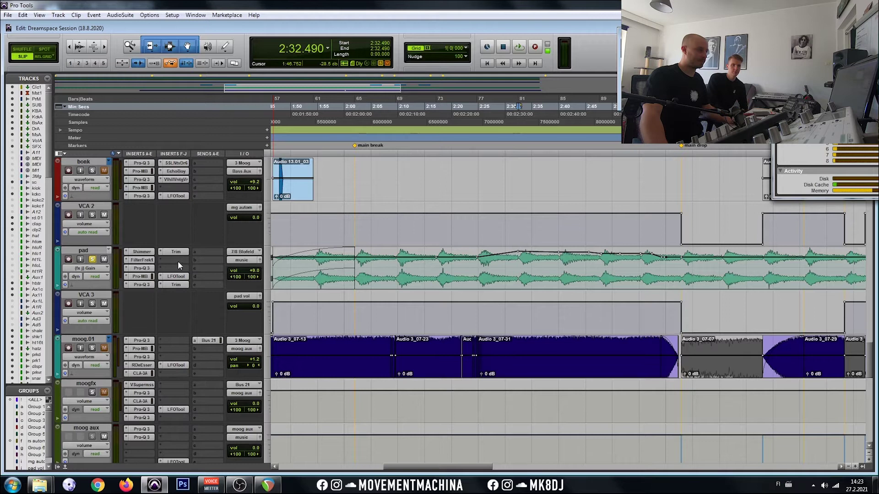
left_click(92, 259)
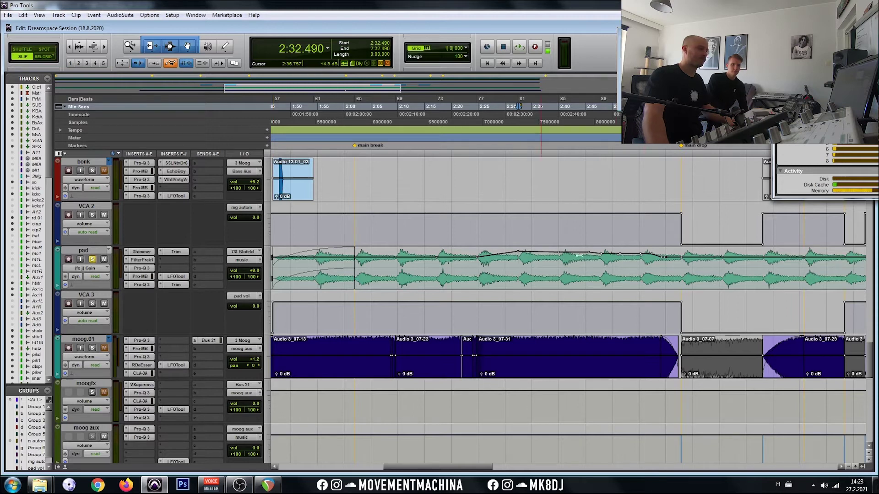
key("space")
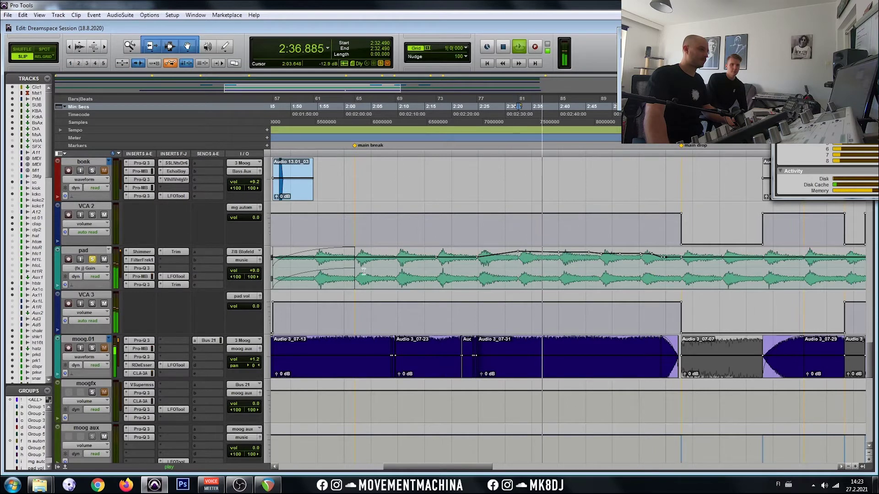
key("space")
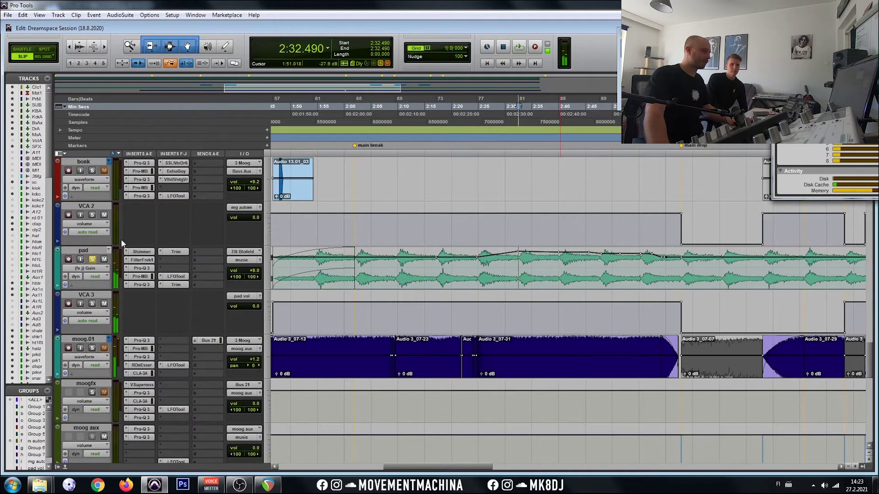
- Switch the solo from pad to the moog.01 track and play it from 2:26.090
key("ctrl+bracketleft")
key("ctrl+bracketleft")
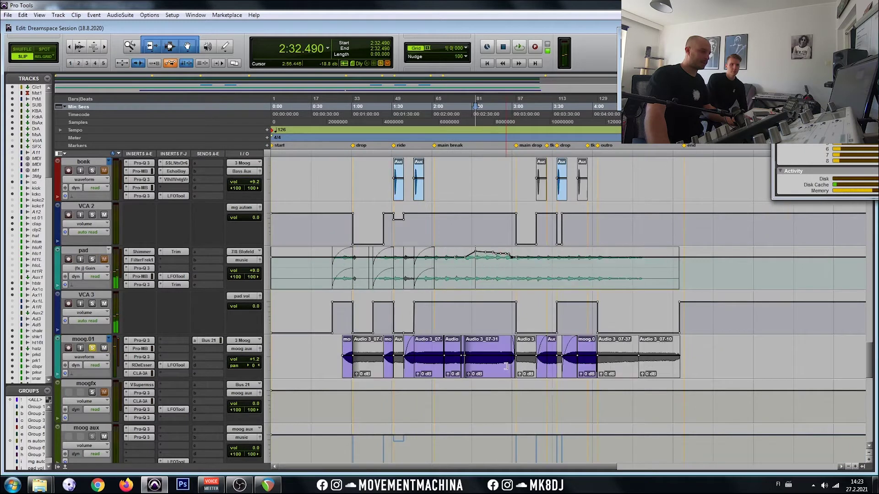
scroll(500, 368, "down", 3)
scroll(495, 367, "up", 1)
key("ctrl+bracketright")
key("ctrl+bracketright")
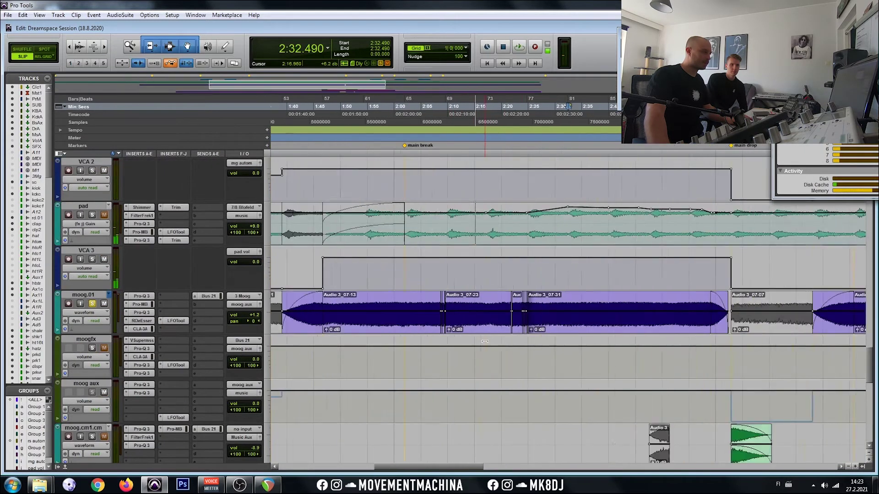
left_click(524, 229)
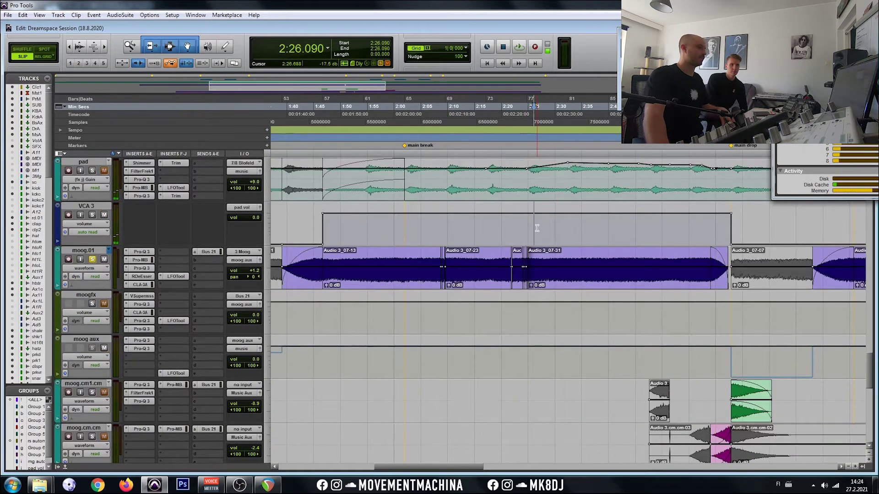
key("space")
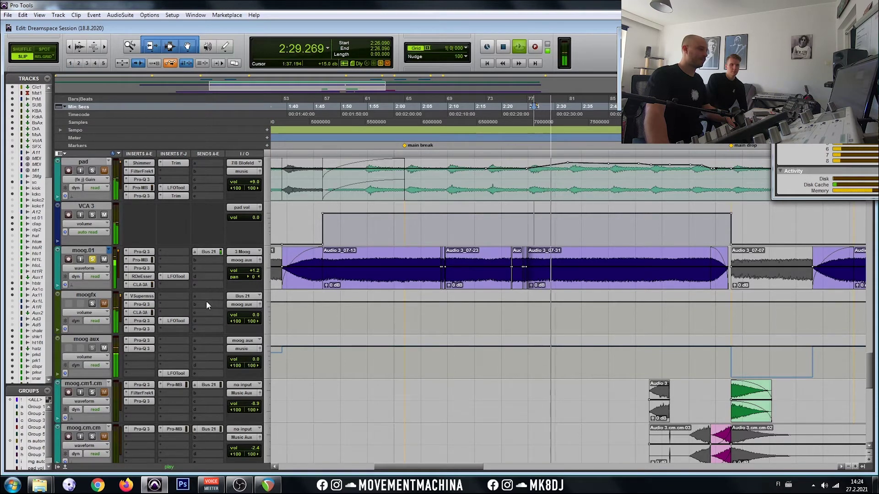
- Solo the moogfx track alongside moog.01, listen to both in the main break and stop playback
left_click(92, 304)
scroll(94, 325, "down", 1)
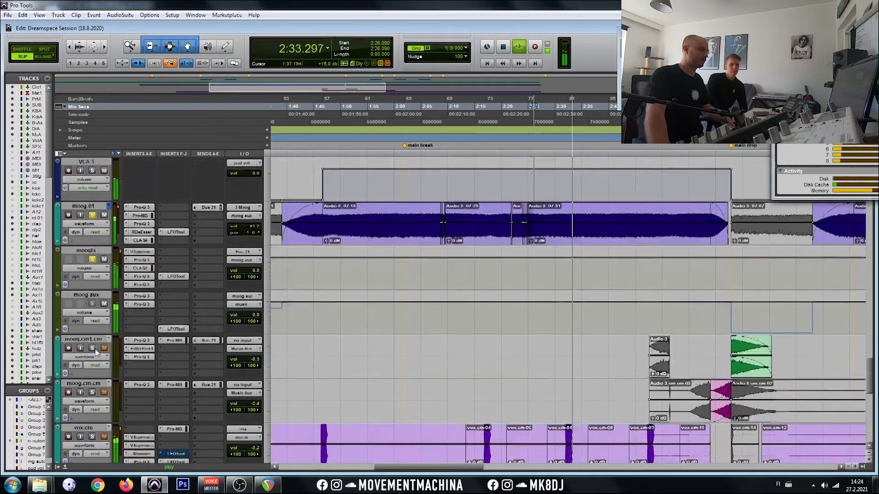
scroll(379, 331, "down", 3)
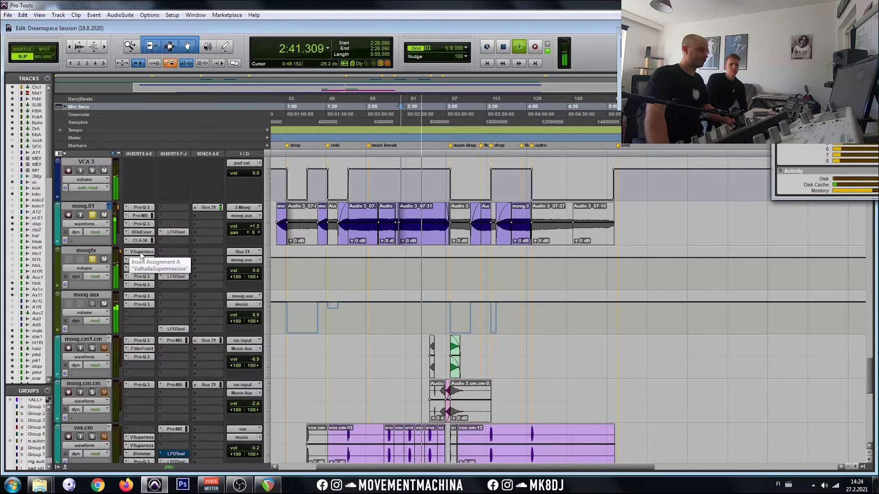
key("space")
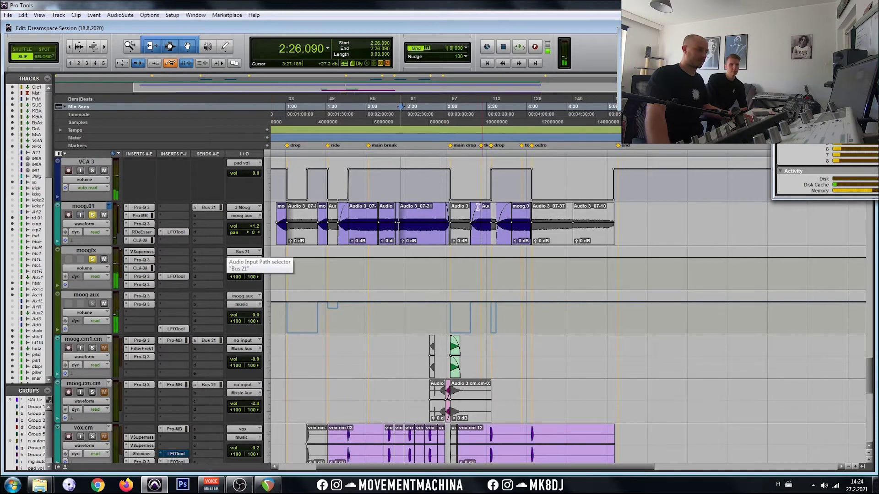
- Play the soloed moog.01 and moogfx tracks from 3:26.165, then stop playback
left_click(482, 264)
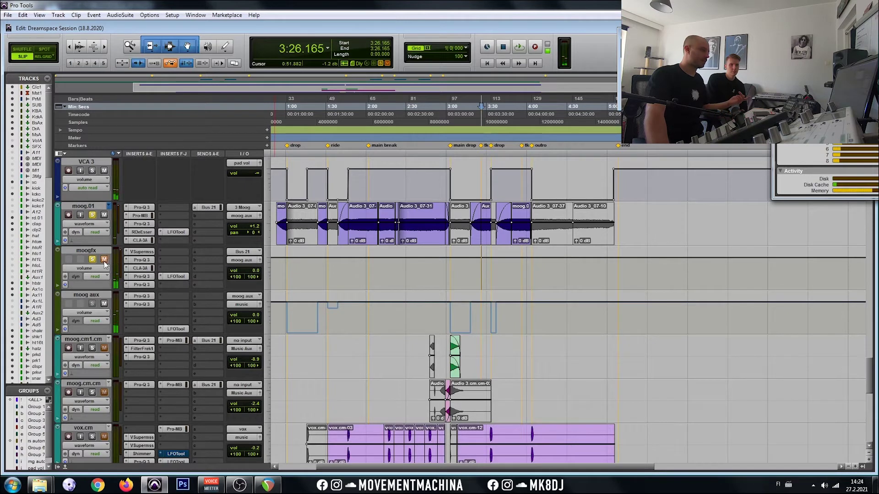
key("space")
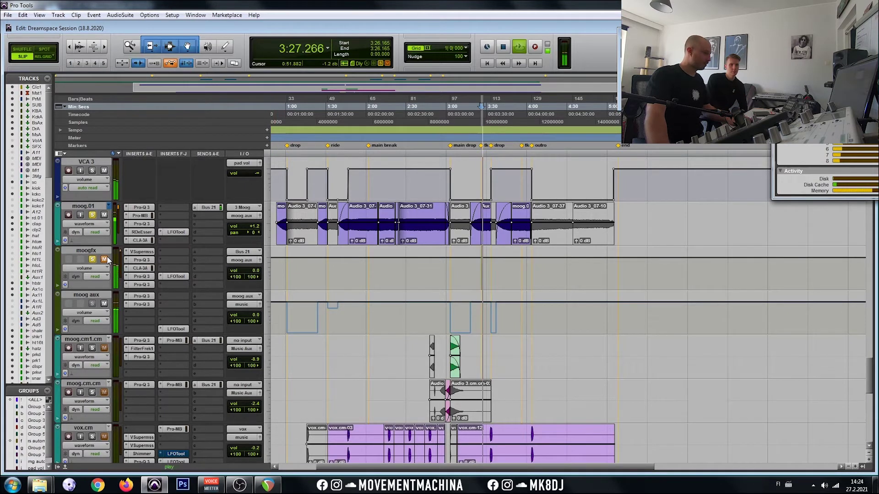
key("space")
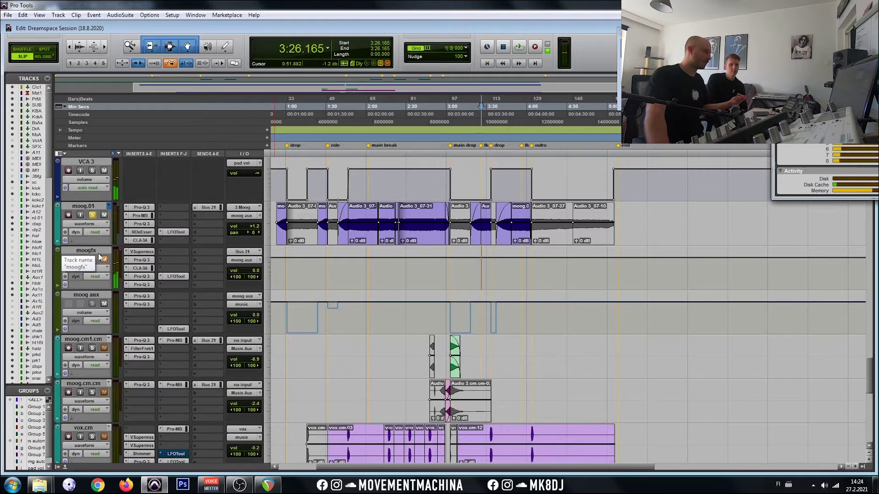
- Open the ValhallaSupermassive insert of the moogfx track in full view and listen to the soloed moog from 3:26.165
left_click(138, 253)
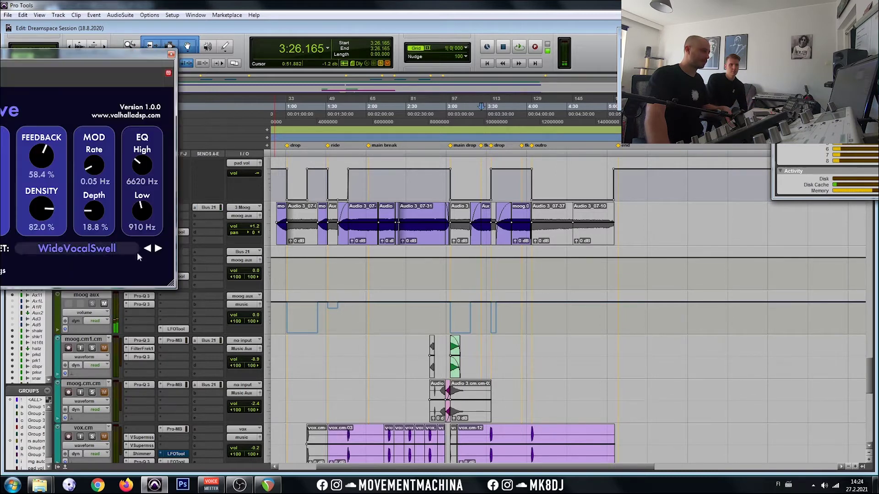
left_click_drag(106, 47, 552, 115)
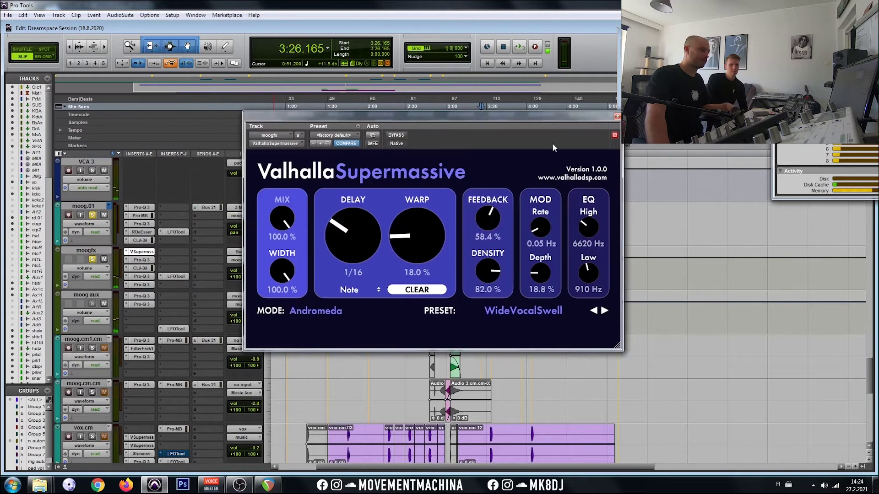
key("space")
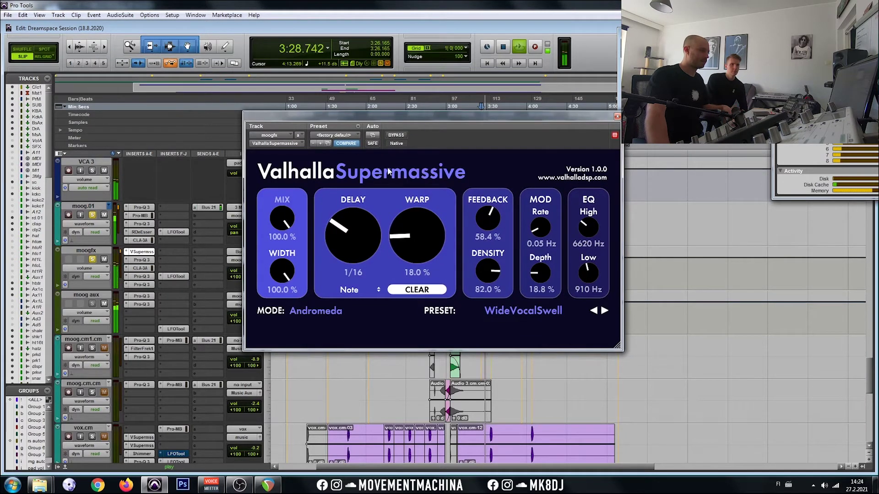
key("space")
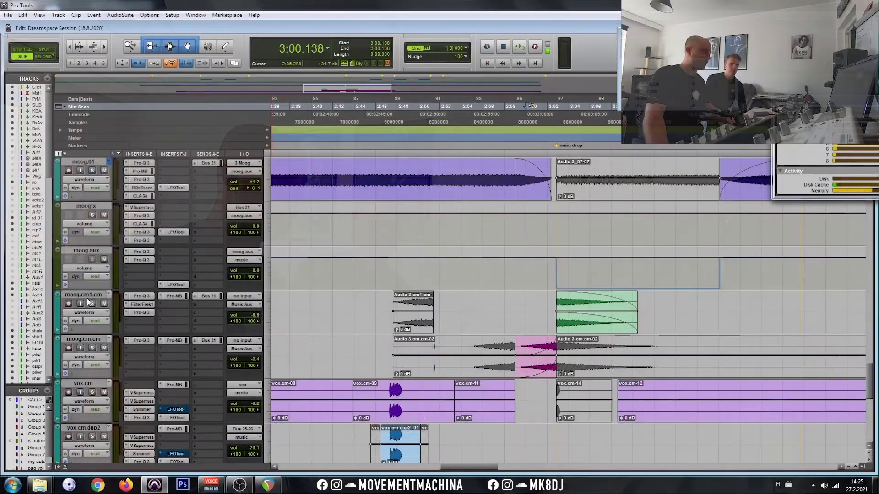
- Solo the moog.cm1.cm and moog.cm.cm tracks and play them from 3:00.138 into the main drop
left_click(93, 304)
key("space")
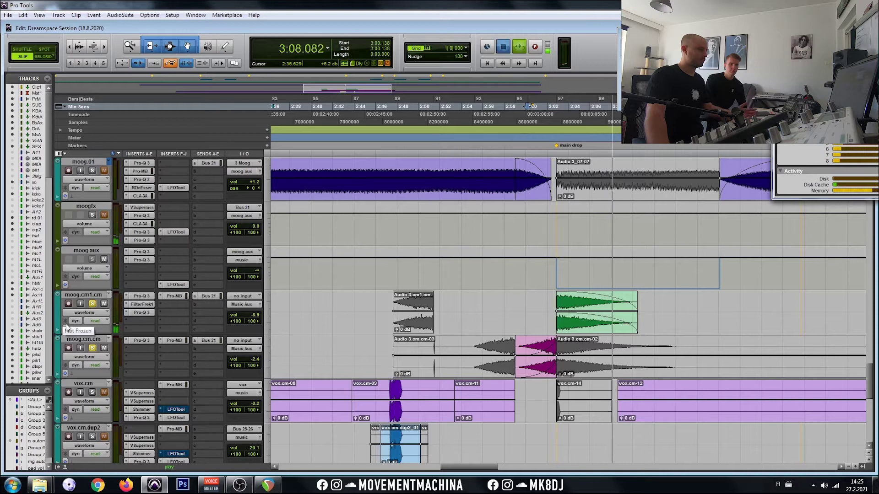
key("space")
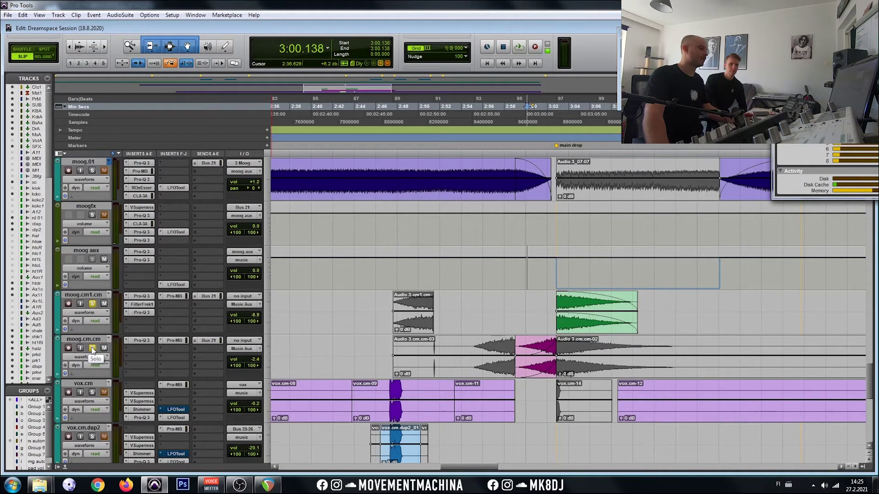
- Switch the solo to the vox.cm and vox.cm.dup2 tracks and play them from 2:30.016 in the main break
key("ctrl+bracketleft")
key("ctrl+bracketleft")
scroll(565, 338, "down", 1)
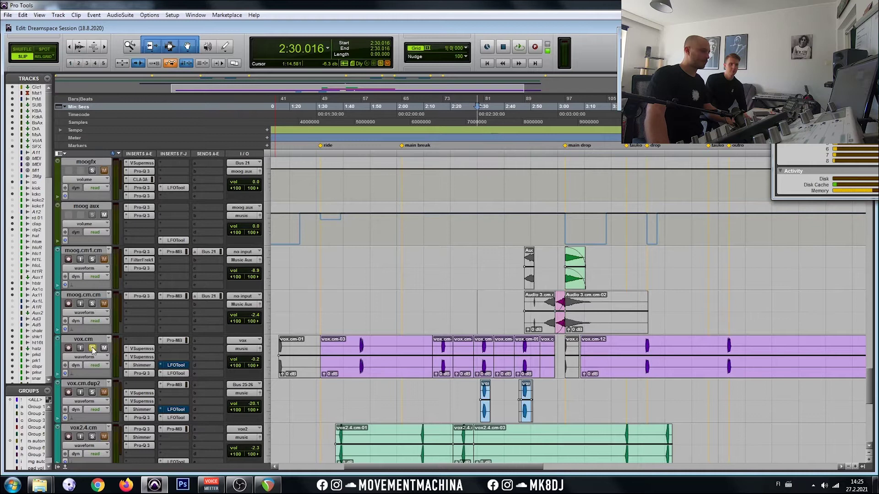
left_click(92, 392)
key("space")
- Examine the vox.cm and vox.cm.dup2 clips around 2:30 in detail and across the arrangement while they play
key("ctrl+bracketright")
key("ctrl+bracketright")
key("ctrl+bracketright")
key("ctrl+bracketright")
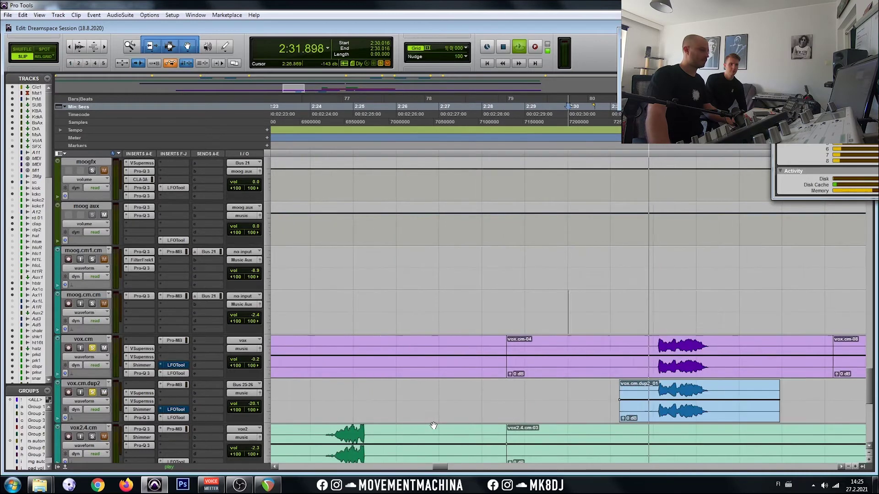
key("ctrl+bracketleft")
key("ctrl+bracketleft")
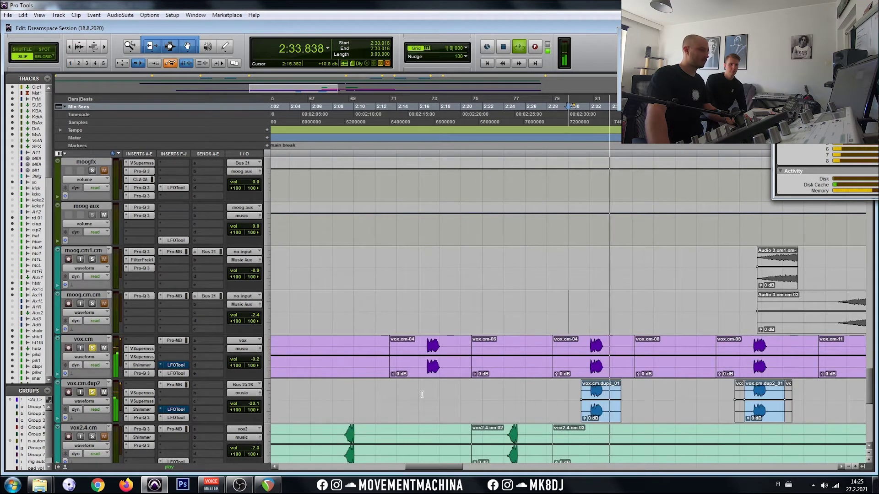
key("ctrl+bracketleft")
key("ctrl+bracketleft")
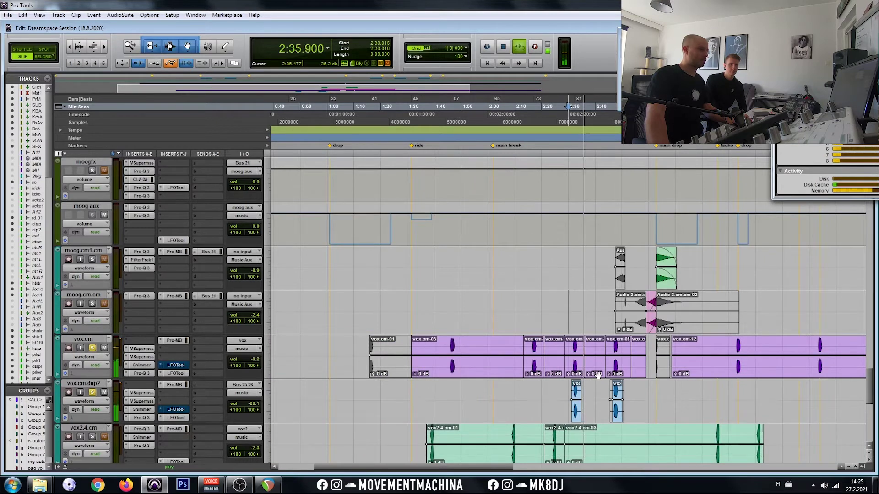
- Select the vox.cm clip that starts at 2:28.571 and stop playback
right_click(572, 363)
left_click(537, 8)
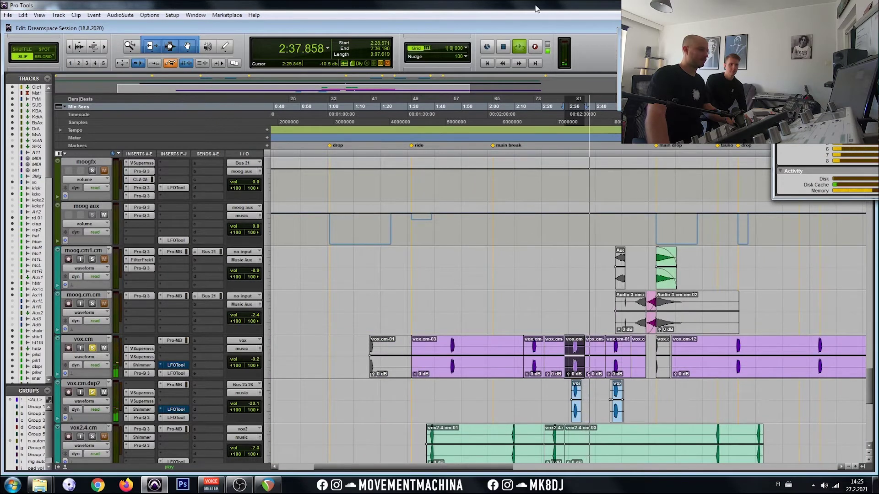
key("space")
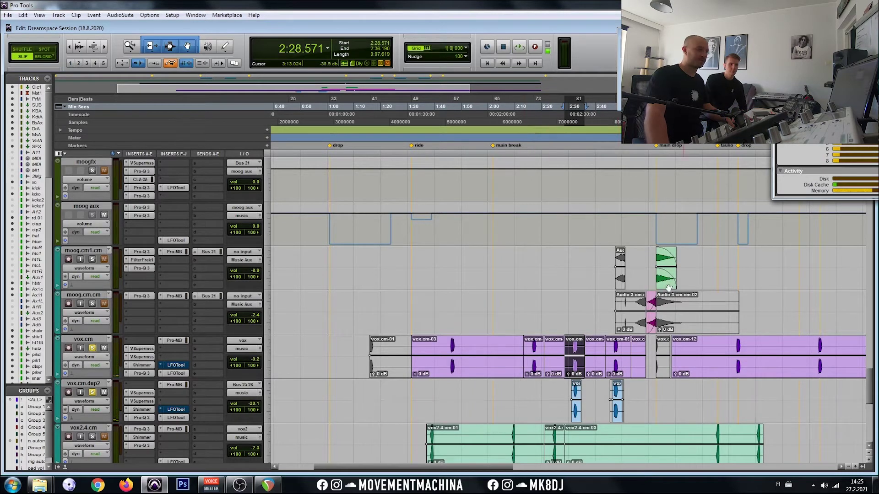
- Add the vox2.4.cm track to the vocal solos and play them from 3:24.117, just before the tauko marker
scroll(716, 293, "right", 3)
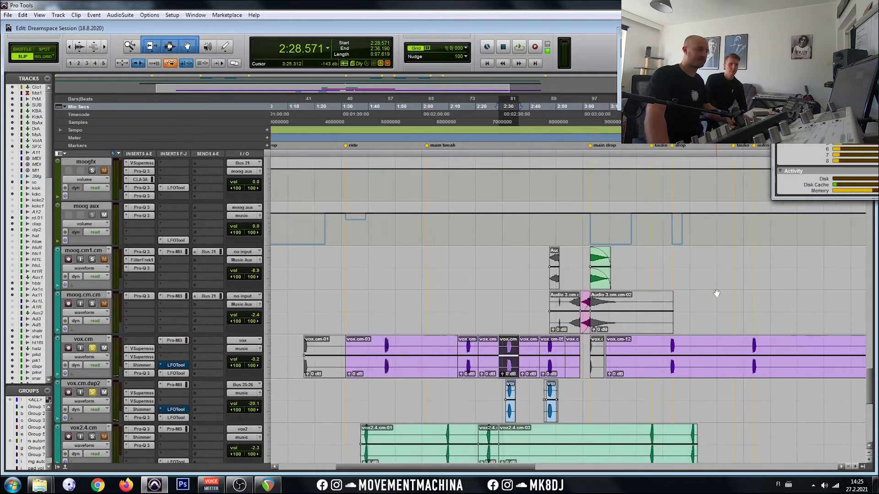
left_click(664, 389)
left_click(668, 389)
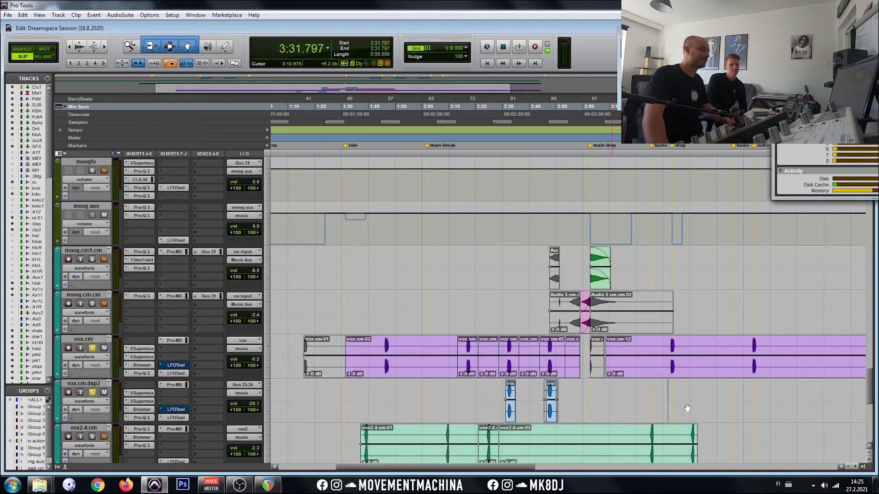
scroll(393, 329, "down", 2)
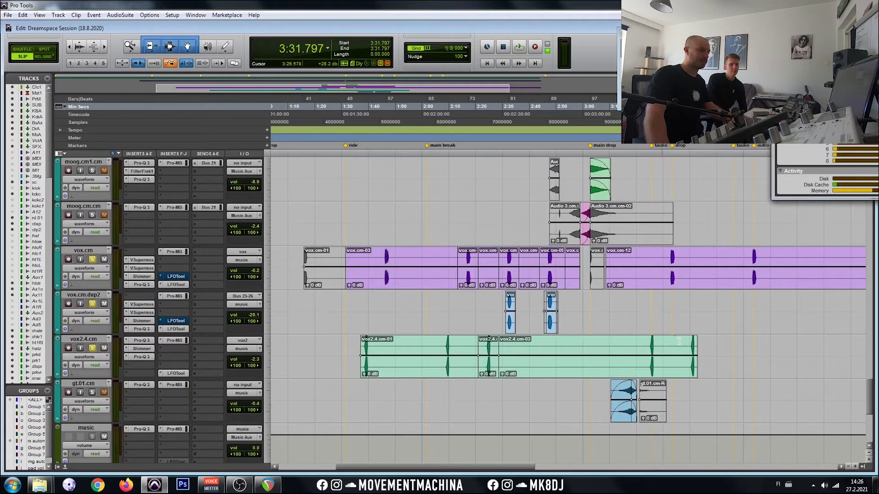
key("space")
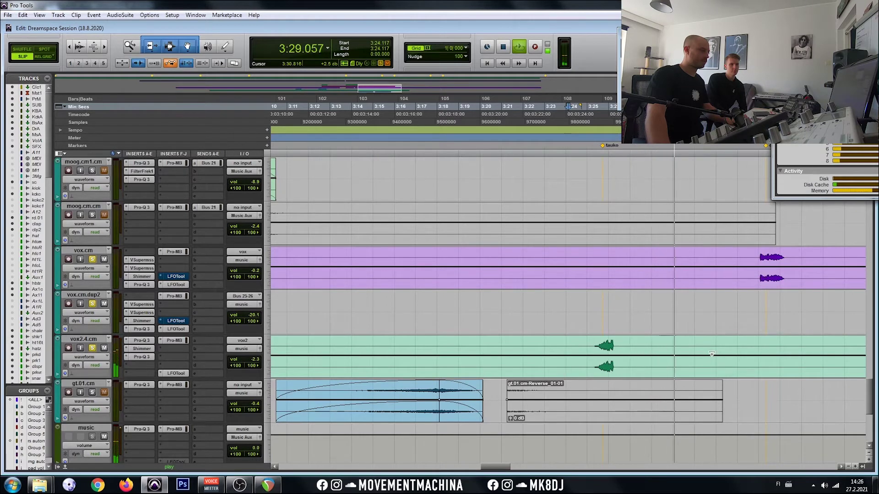
key("space")
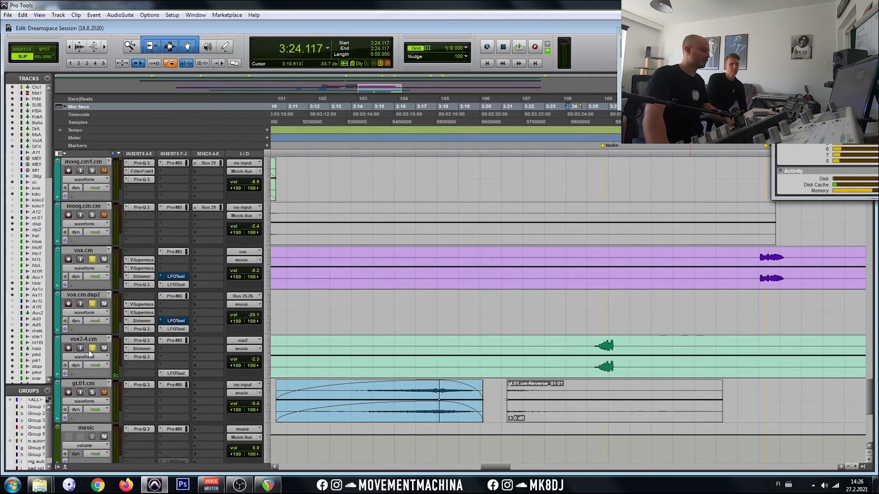
- Clear the vocal solos, solo the gt.01.cm track and play it from 3:13.450 in the main drop
scroll(524, 321, "down", 3)
key("ctrl+bracketleft")
key("ctrl+bracketleft")
left_click(525, 356)
left_click(92, 304)
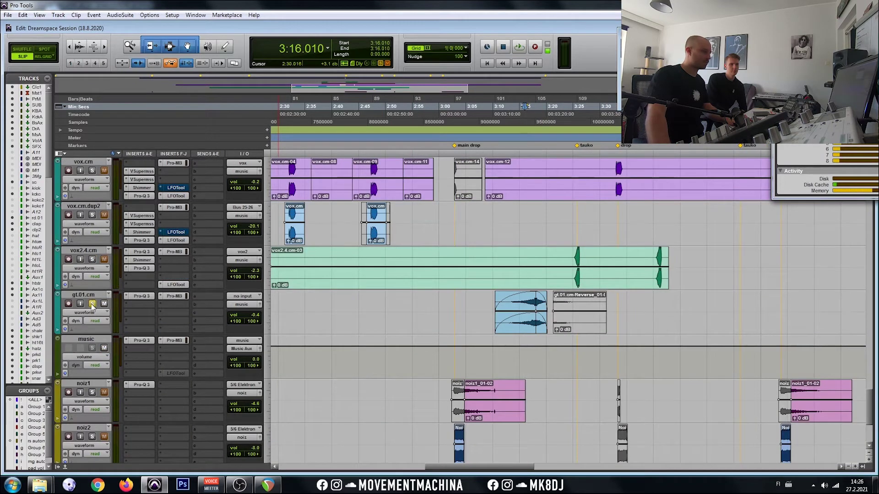
left_click(511, 356)
key("space")
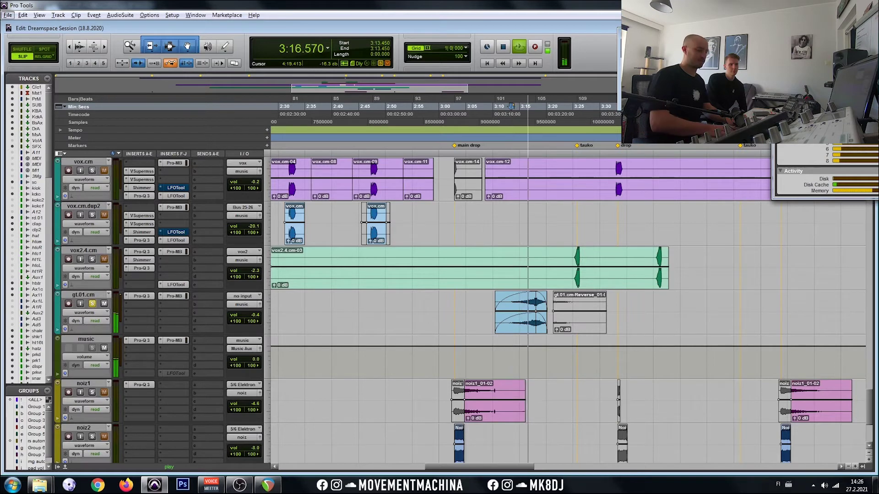
- Look through the channel strips in the Mix window, return to the Edit window and stop playback
key("ctrl+equal")
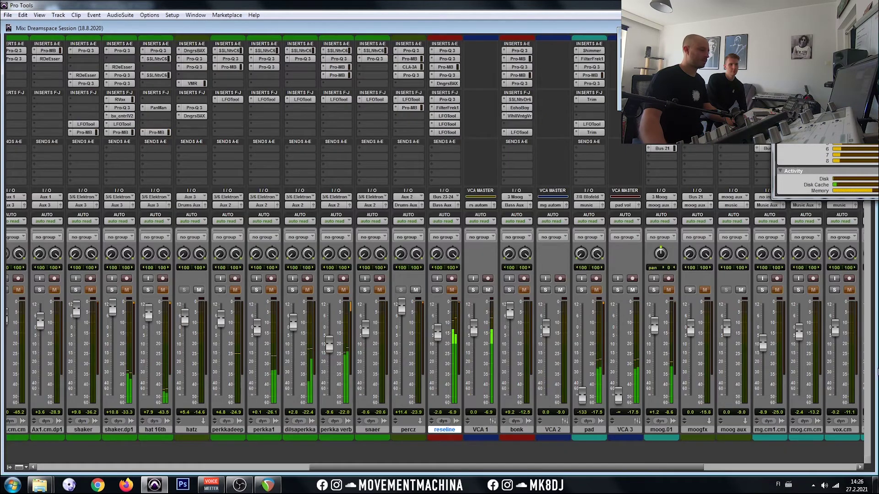
left_click_drag(410, 467, 138, 468)
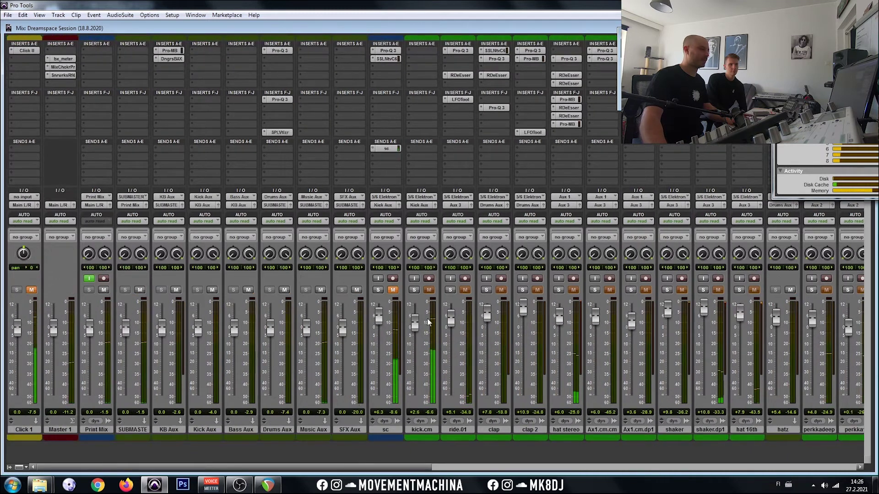
left_click_drag(370, 467, 671, 463)
key("alt")
key("ctrl+equal")
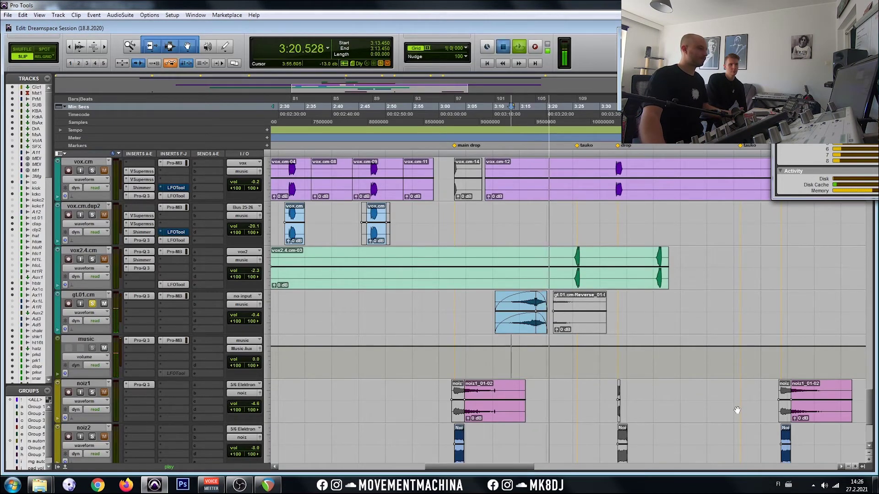
key("space")
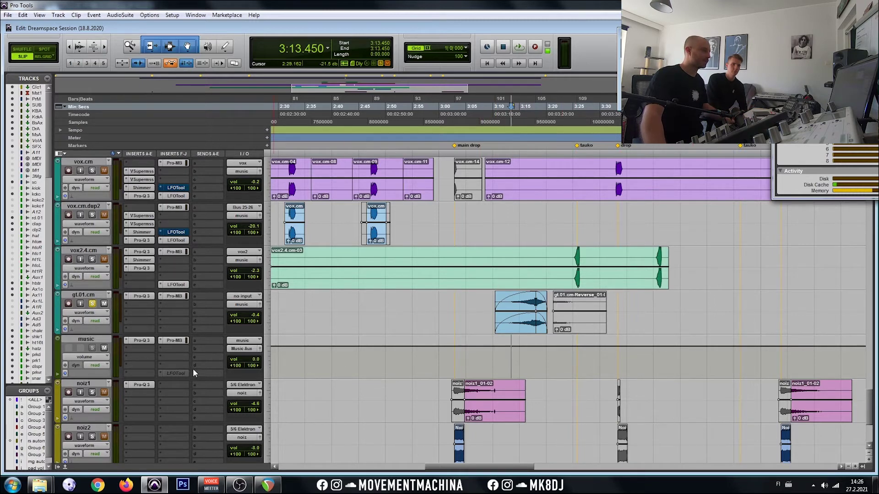
- Clear the gt.01.cm solo, solo noiz1, noiz2 and noiz3 together and play them from 3:01.504
scroll(361, 281, "down", 3)
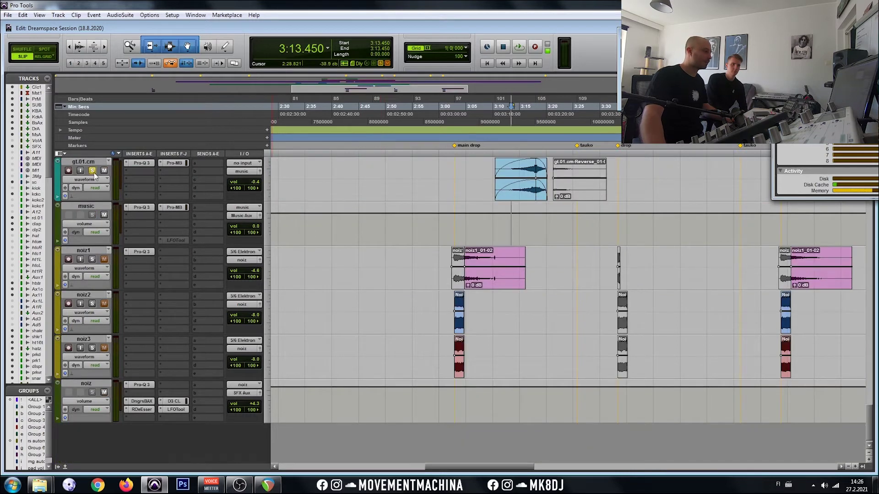
left_click(448, 218)
left_click(74, 251)
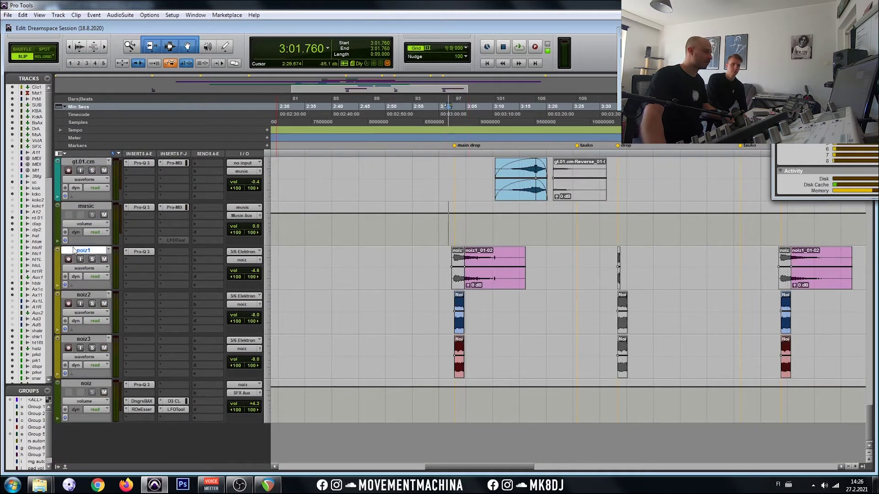
left_click(94, 338, "shift")
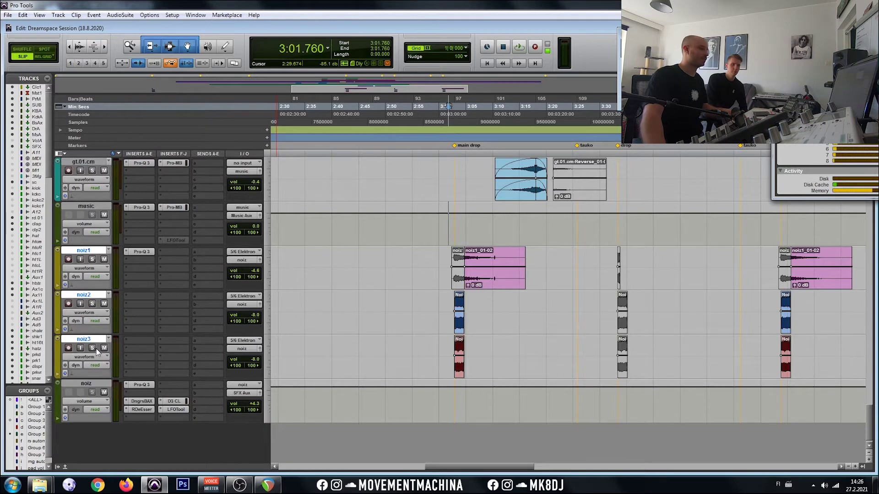
left_click(92, 349, "alt+shift")
key("space")
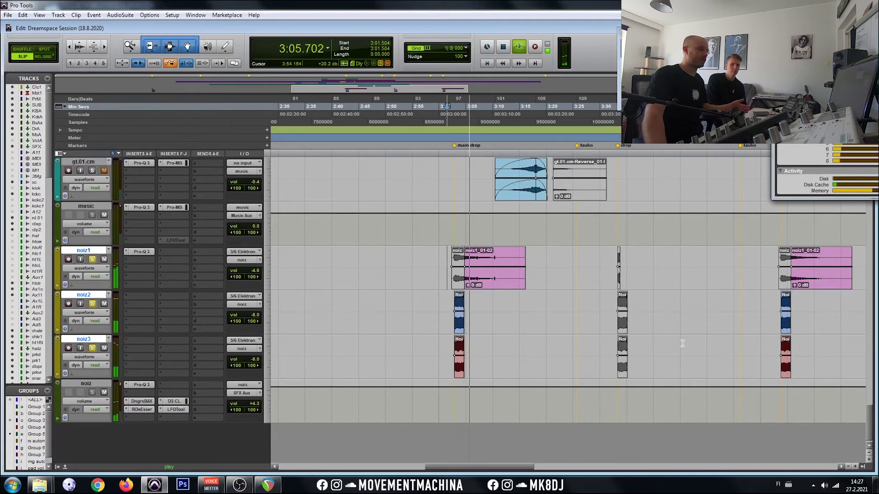
- Add the kick.cm track to the noiz solos and play them together from 3:01.504 at the main drop
left_click_drag(871, 427, 872, 236)
key("space")
left_click(92, 382)
key("space")
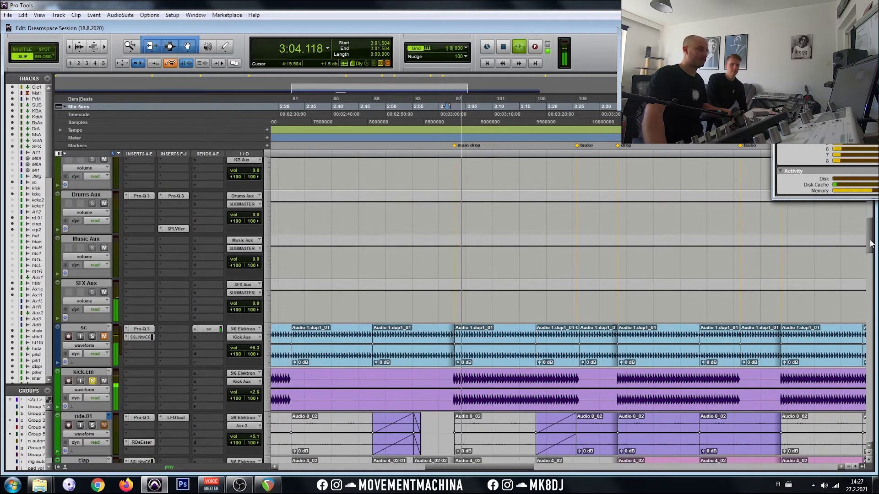
mouse_move(871, 244)
left_mouse_down()
mouse_move(872, 192)
mouse_move(871, 236)
left_mouse_up()
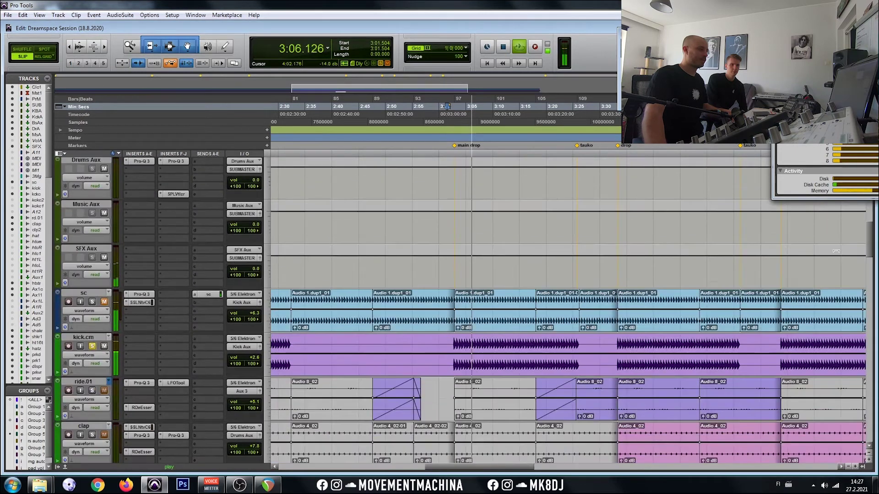
- Stop the noiz and kick playback and look through the bass, pad, moog and vocal channel strips in the Mix window
key("space")
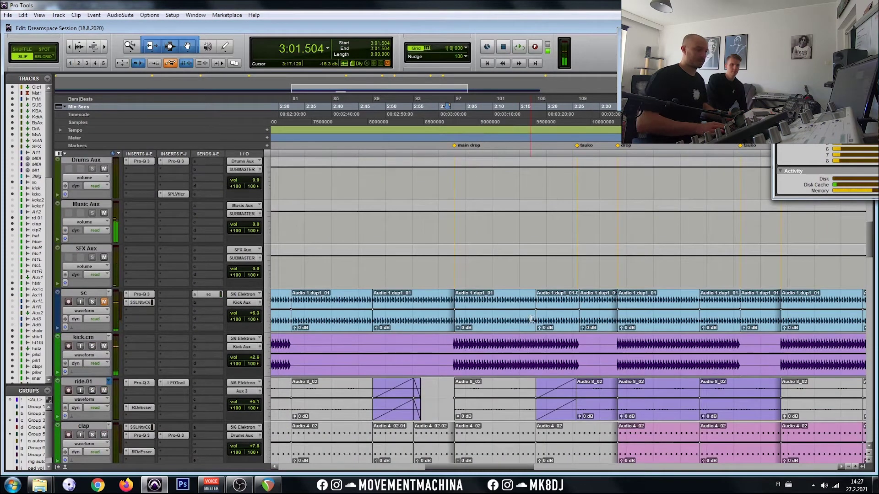
key("ctrl+equal")
mouse_move(476, 465)
left_mouse_down()
mouse_move(400, 454)
mouse_move(273, 460)
mouse_move(556, 470)
mouse_move(481, 468)
left_mouse_up()
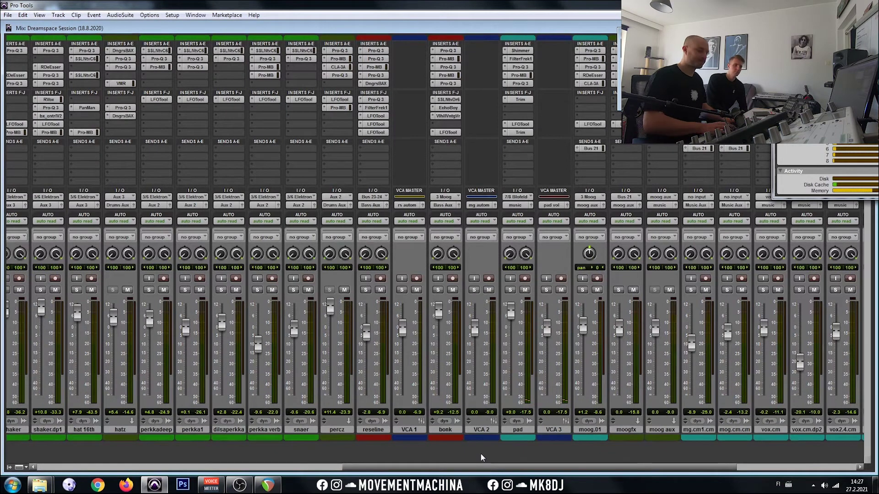
- Zoom the Edit window out to the whole song, switch to Grid mode and play the arrangement from 2:57.142
key("ctrl+equal")
key("ctrl+bracketleft")
key("ctrl+bracketleft")
left_click(527, 166)
key("F4")
left_click(508, 122)
key("space")
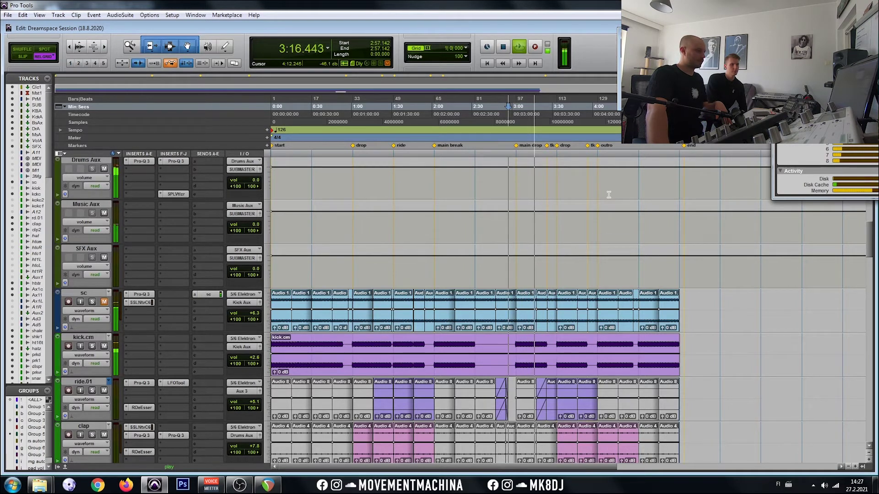
key("space")
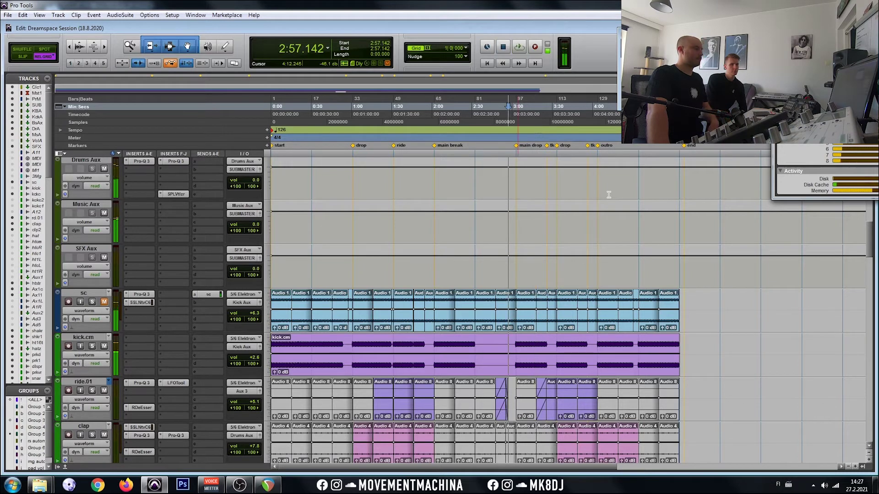
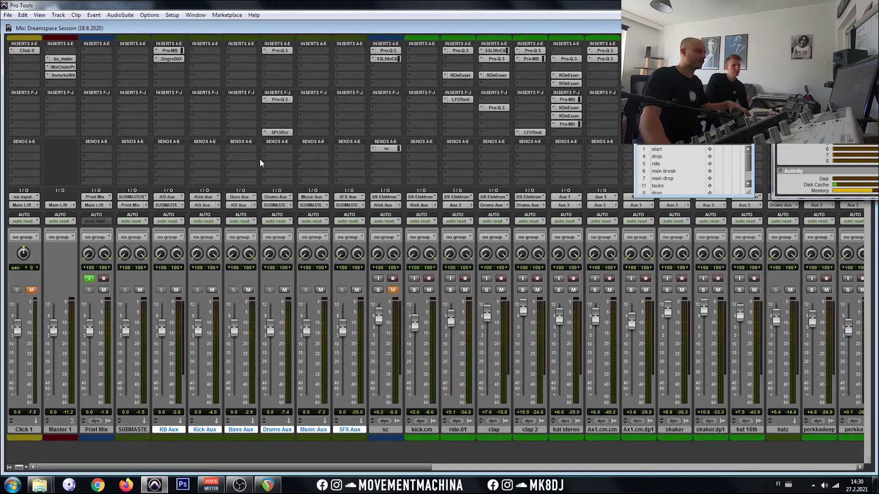
- Inspect the Pro-MB and Dangerous BAX EQ inserts on the KB Aux track in the Mix window and close them
left_click(172, 51)
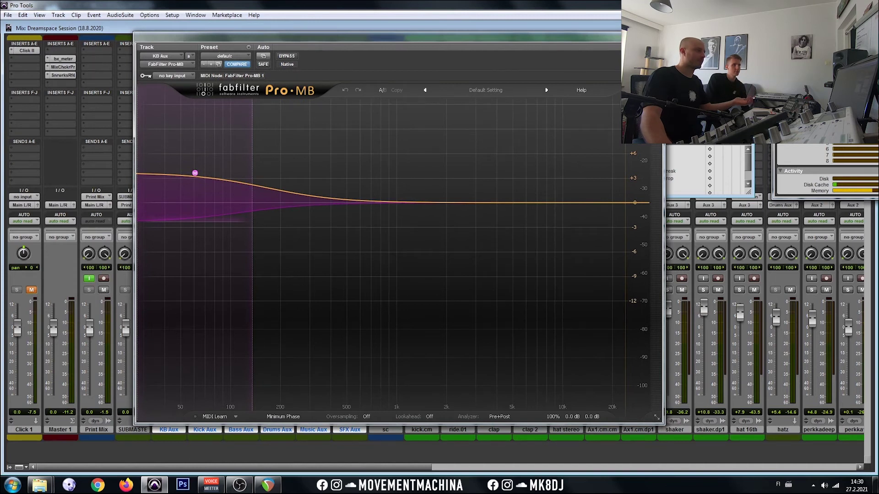
key("ctrl+w")
left_click(172, 59)
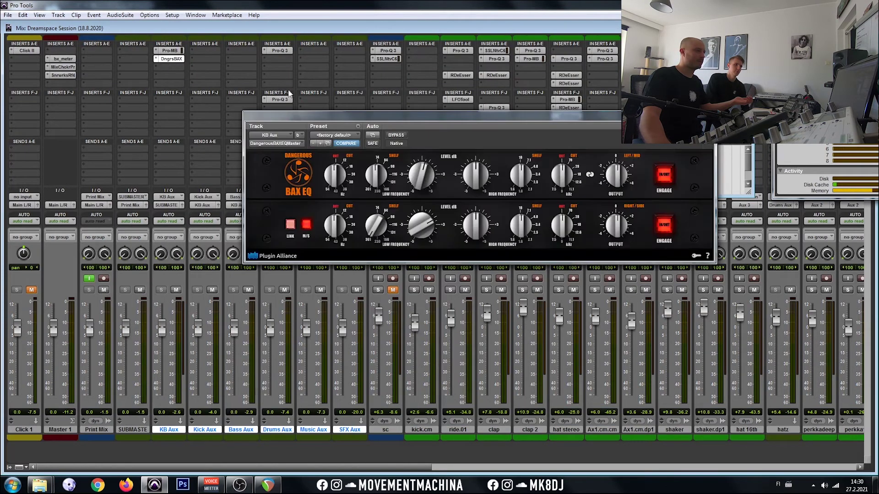
key("ctrl+w")
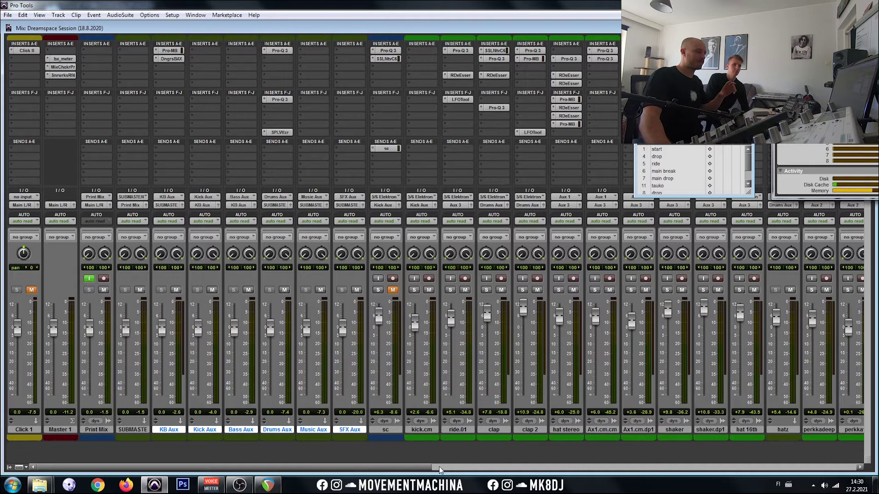
- Look over the aux and drum channel strips and inspect the two Pro-Q 3 inserts on the shaker track
left_click_drag(389, 468, 482, 468)
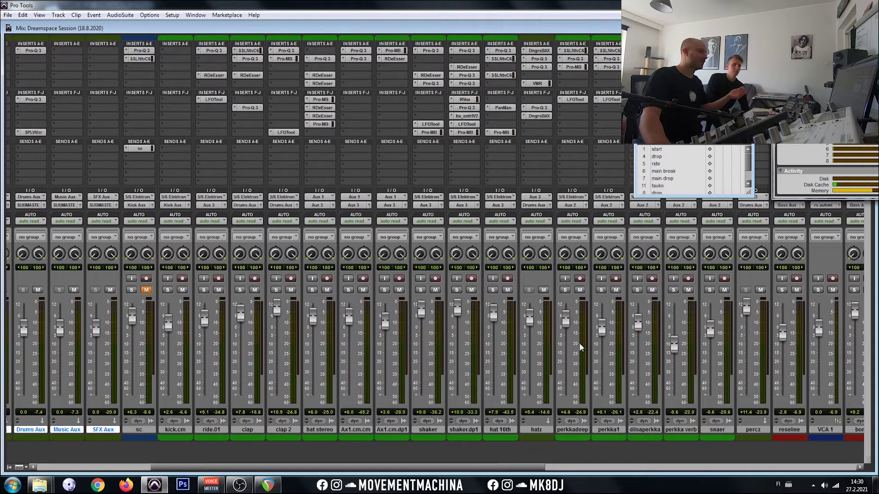
left_click_drag(414, 463, 427, 468)
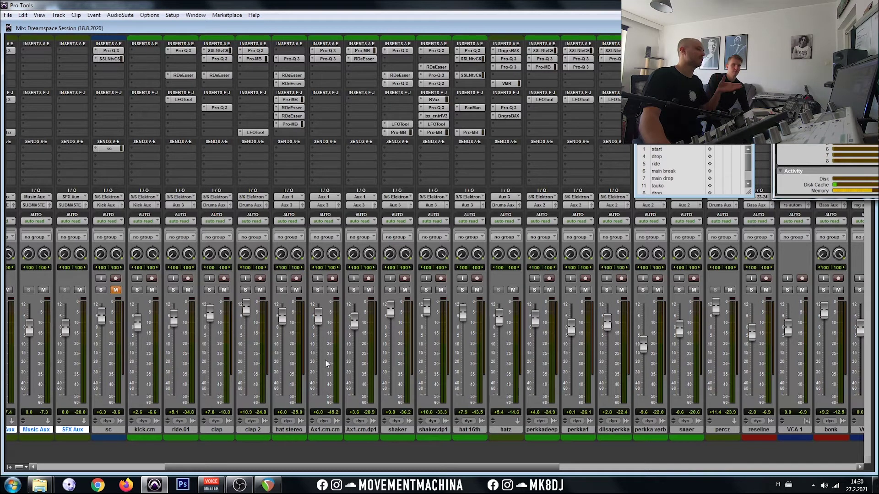
left_click_drag(403, 471, 263, 468)
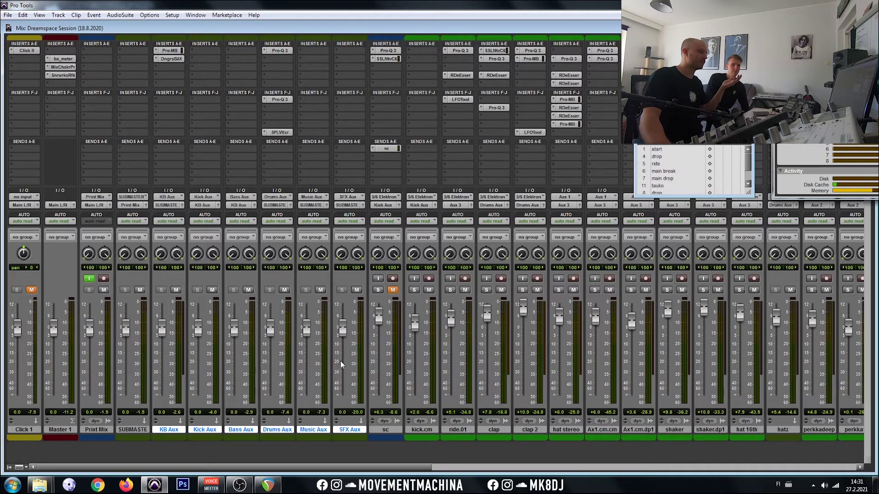
left_click_drag(327, 468, 433, 465)
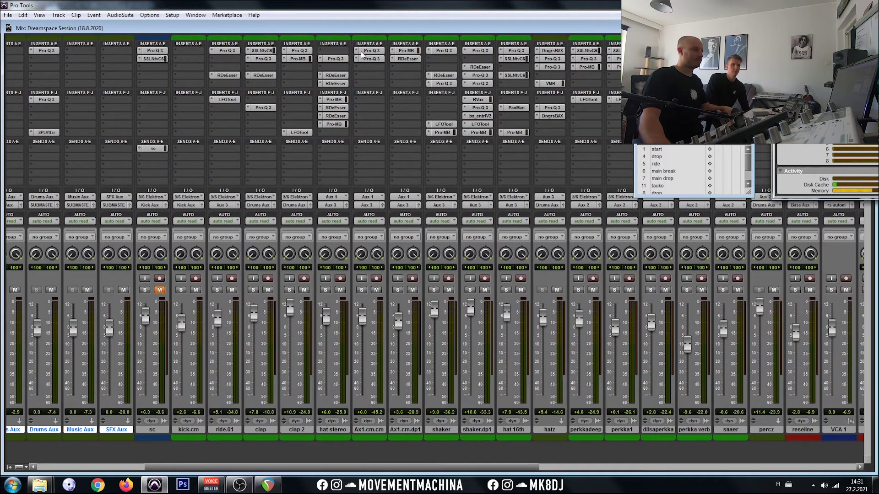
left_click(449, 51)
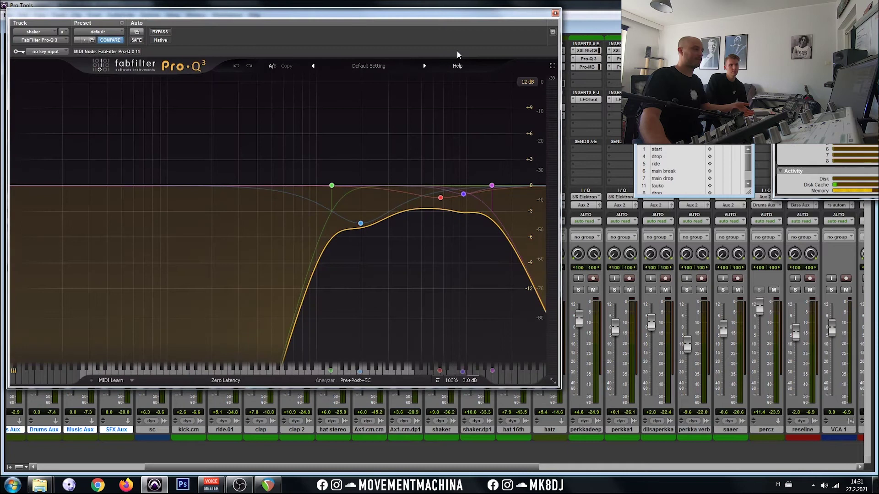
left_click(554, 14)
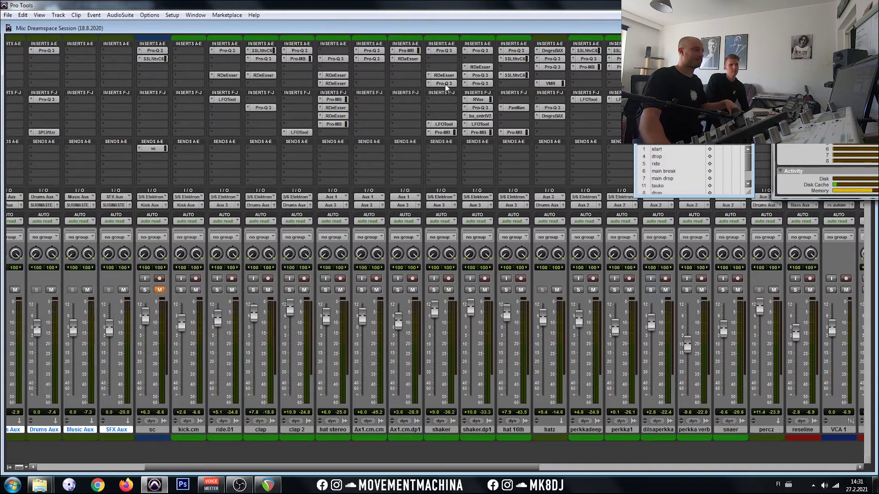
left_click(445, 85)
left_click(555, 14)
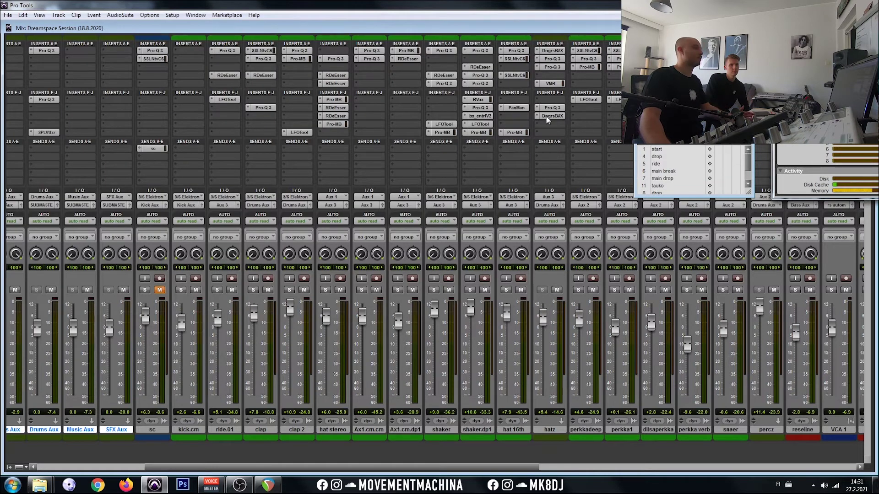
- Inspect the first RDeEsser insert on the hat stereo track and close its window
left_click(342, 76)
left_click_drag(366, 117, 543, 124)
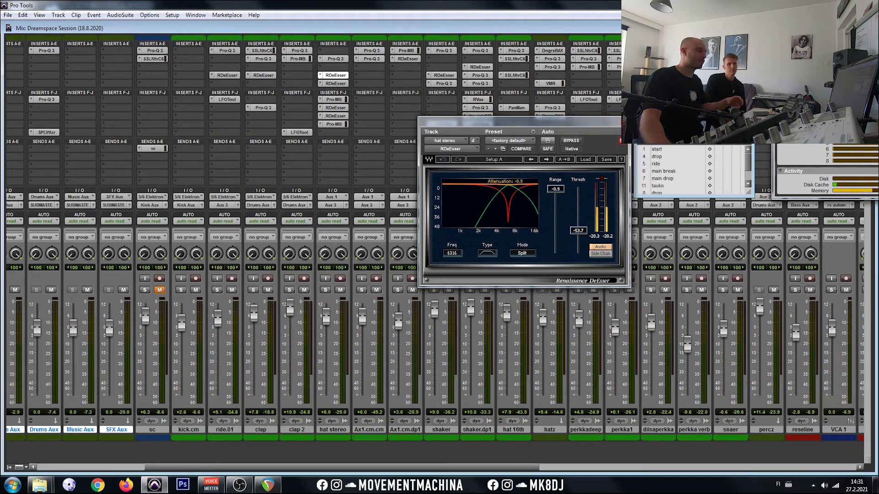
key("ctrl+w")
- Solo the kick.cm and hat stereo tracks and play them from 3:04.761 in the main drop
left_click(333, 430)
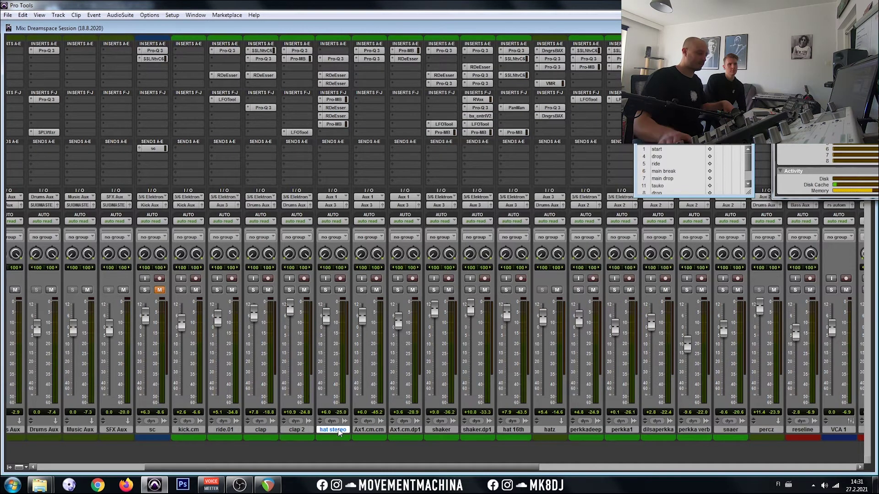
key("ctrl+equal")
scroll(343, 314, "down", 5)
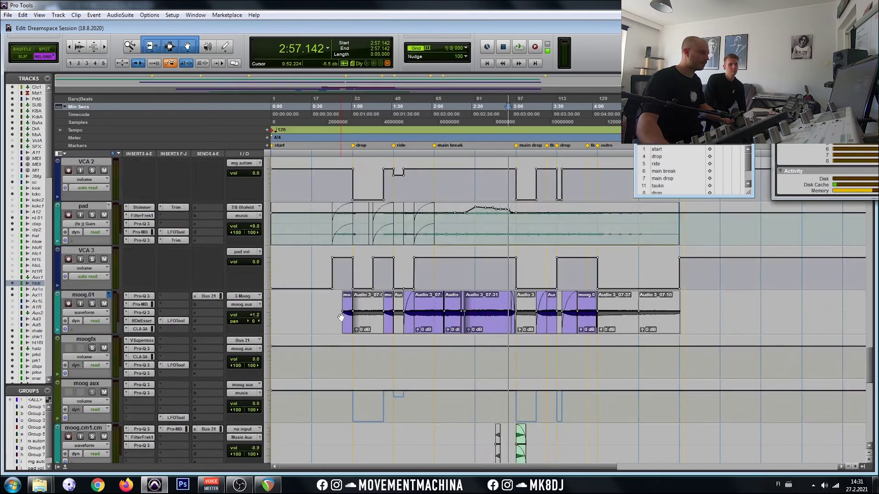
scroll(343, 315, "up", 15)
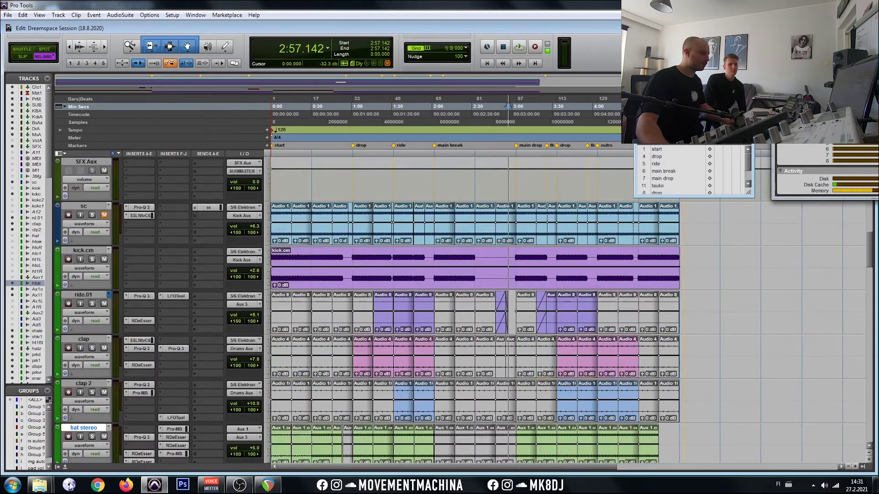
scroll(91, 366, "up", 1)
left_click(92, 304)
key("ctrl+bracketright")
key("ctrl+bracketright")
left_click(611, 298)
key("space")
- Compare the playing hat stereo track with its four RDeEsser inserts bypassed and active in the Mix window
key("ctrl+equal")
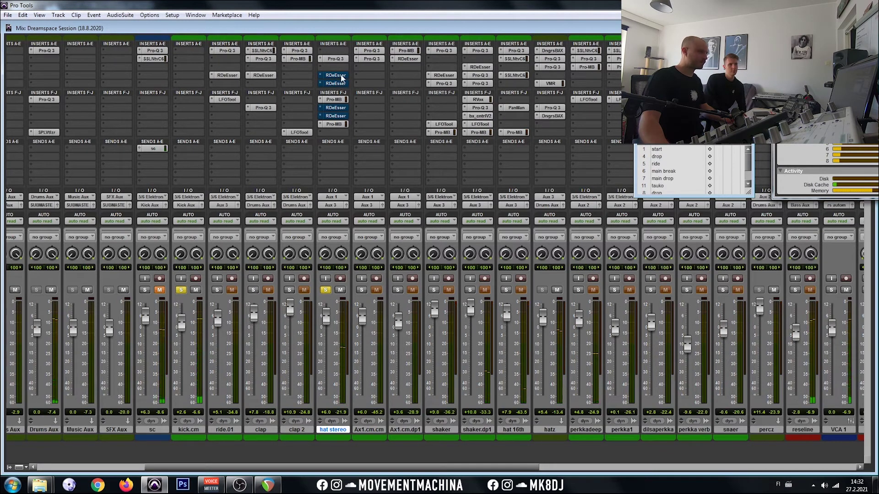
left_click_drag(342, 113, 342, 119)
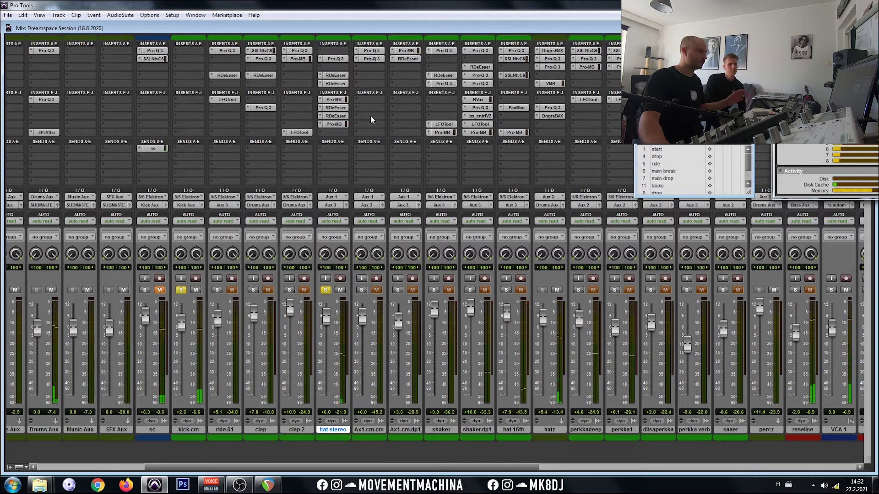
- Open all four RDeEsser inserts of the hat stereo track, spread their windows apart for comparison and stop playback
left_click(341, 77)
left_click(337, 84)
left_click_drag(157, 25, 523, 45)
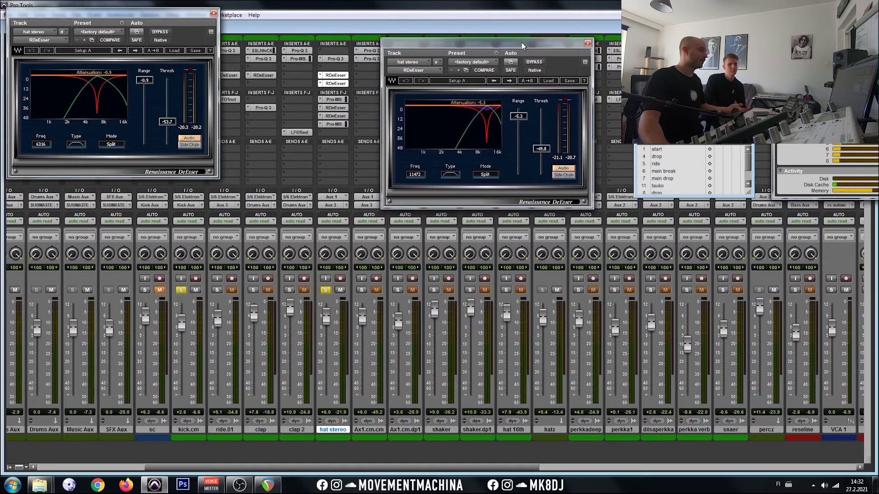
left_click(339, 108)
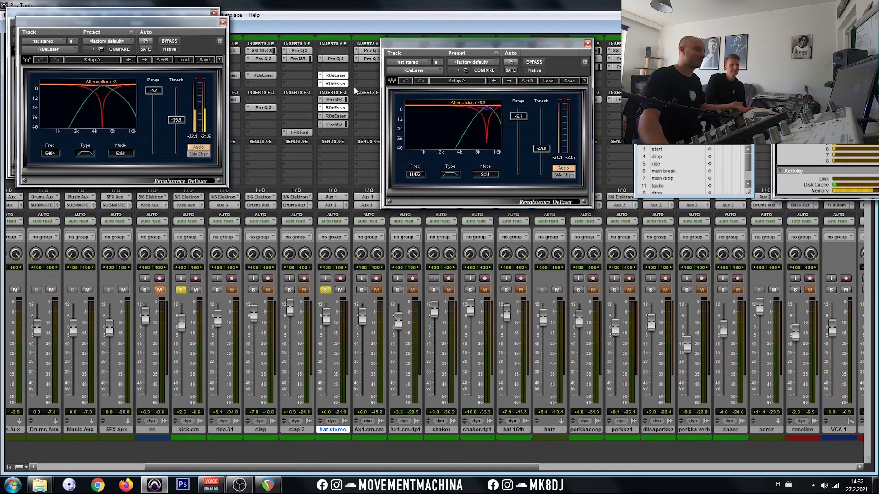
left_click_drag(186, 21, 221, 178)
left_click(341, 116)
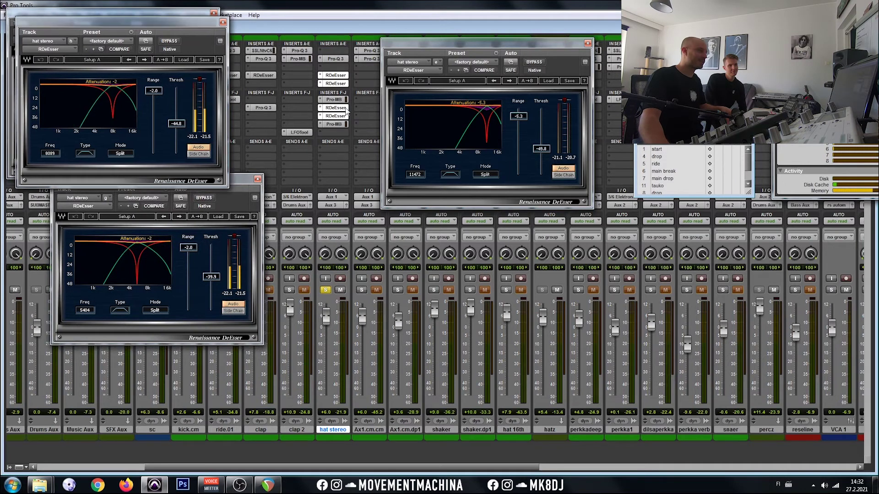
left_click_drag(143, 26, 470, 223)
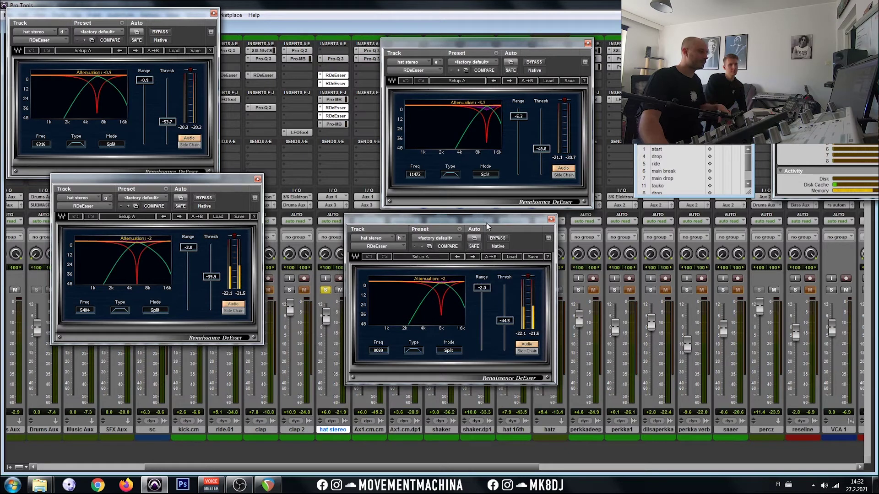
key("space")
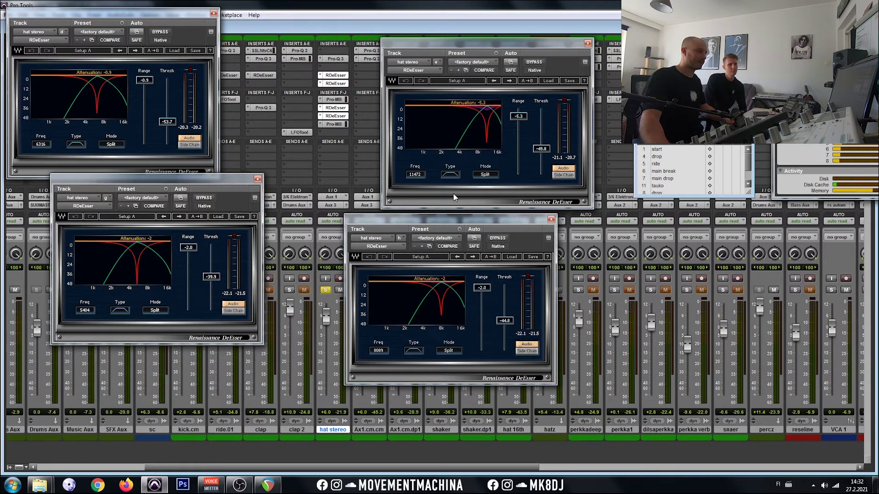
- Close the four RDeEsser windows of the hat stereo track
left_click(587, 44)
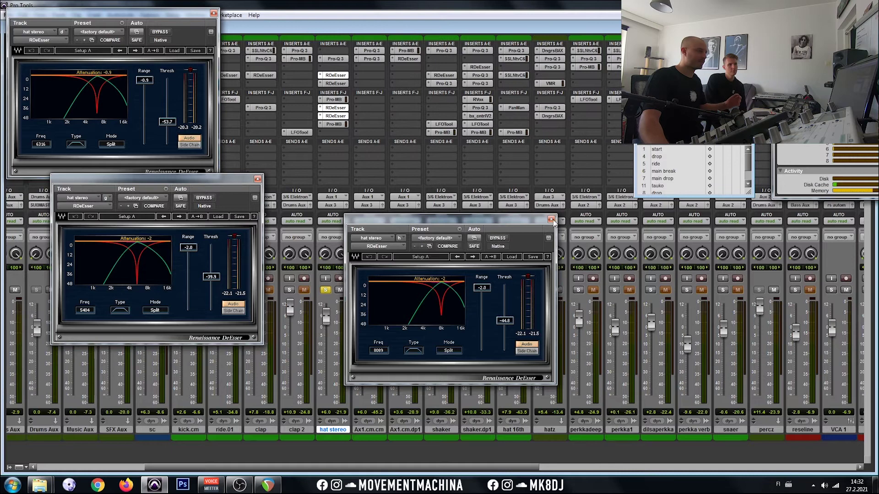
left_click(551, 219)
left_click(258, 179)
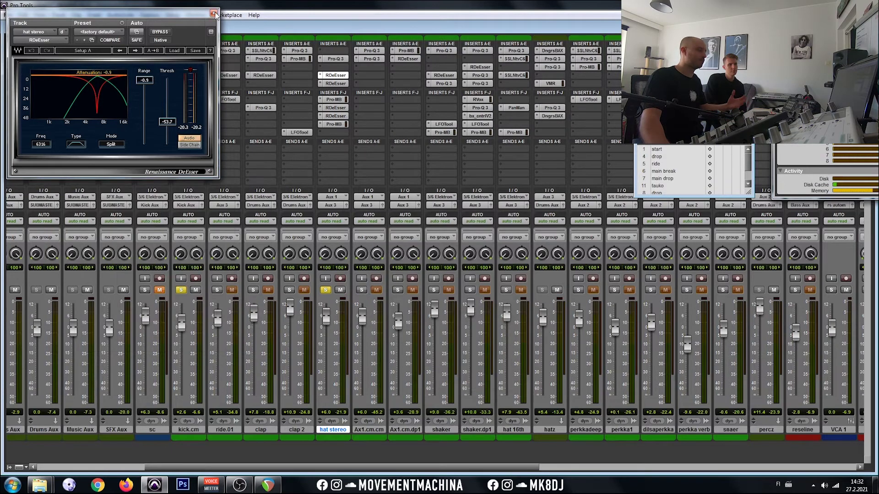
key("ctrl+w")
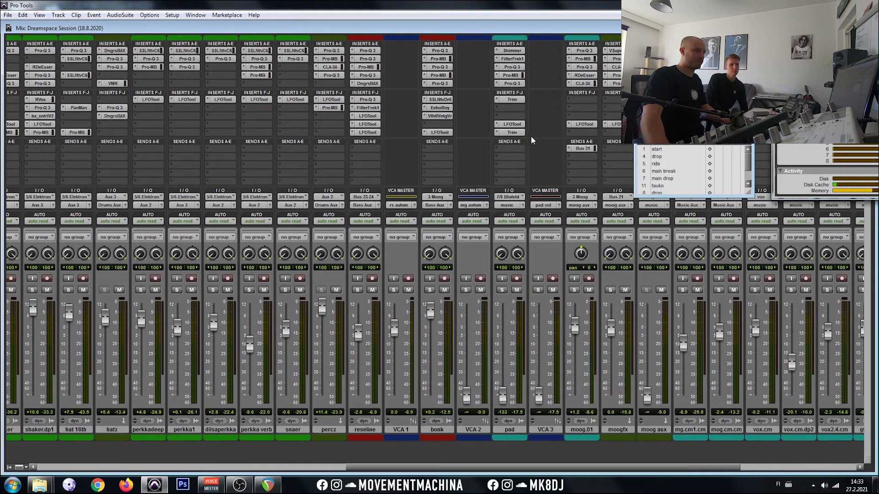
- Inspect the Pro-MB insert on the reseline track, solo reseline and play it from 3:04.761, returning to the Mix window
left_click(366, 67)
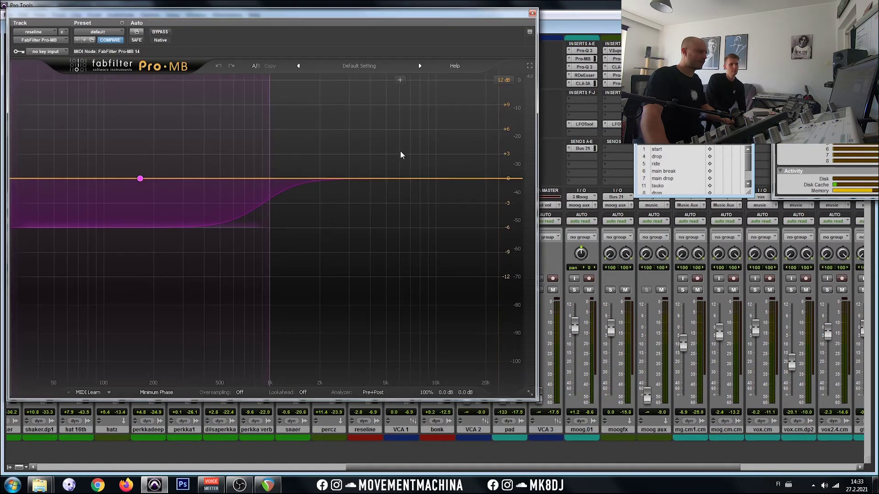
left_click(532, 13)
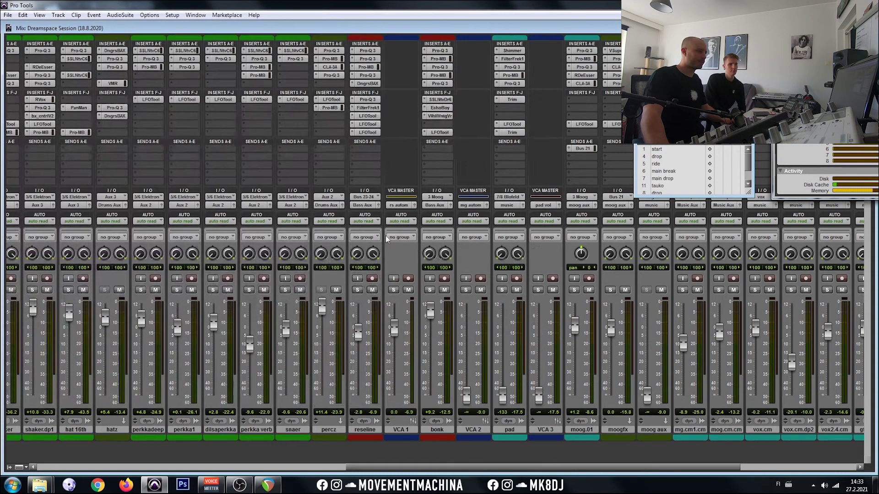
left_click(370, 430)
key("ctrl+equal")
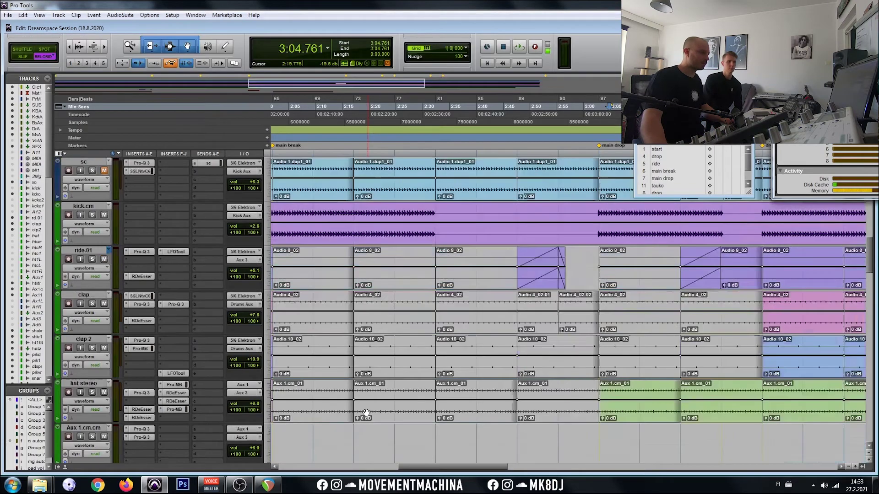
scroll(317, 376, "up", 2)
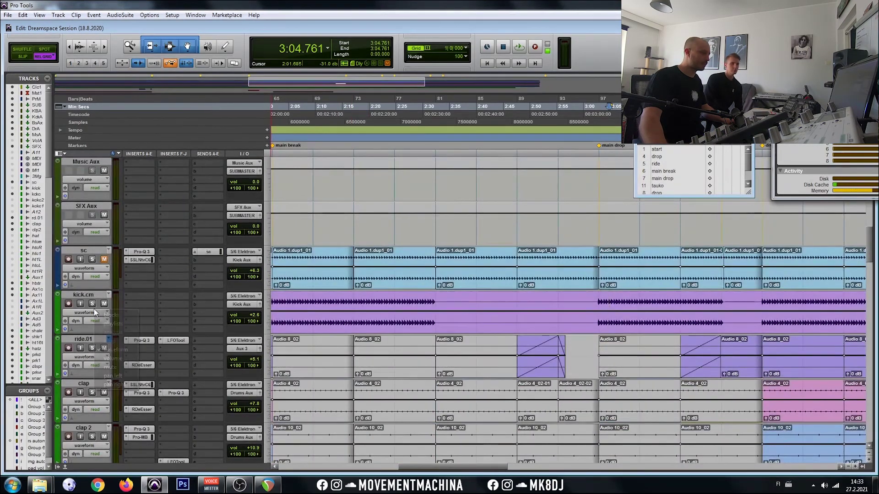
scroll(155, 354, "down", 5)
scroll(155, 353, "down", 15)
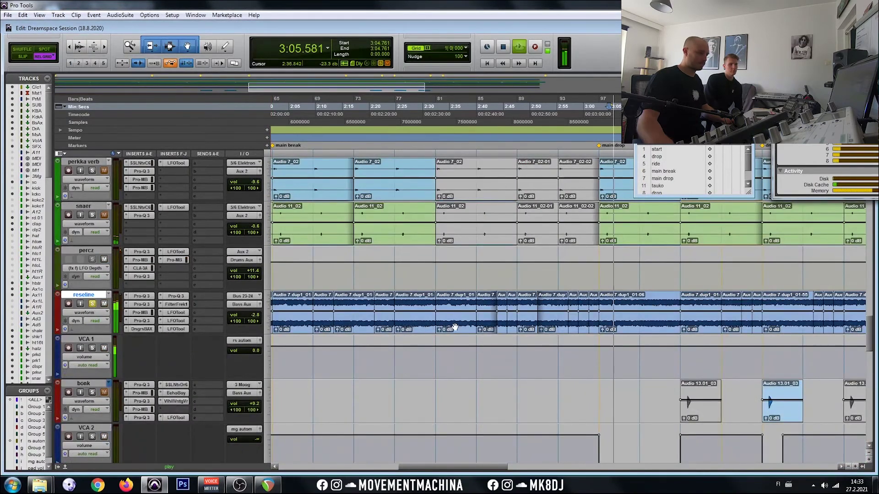
key("ctrl+equal")
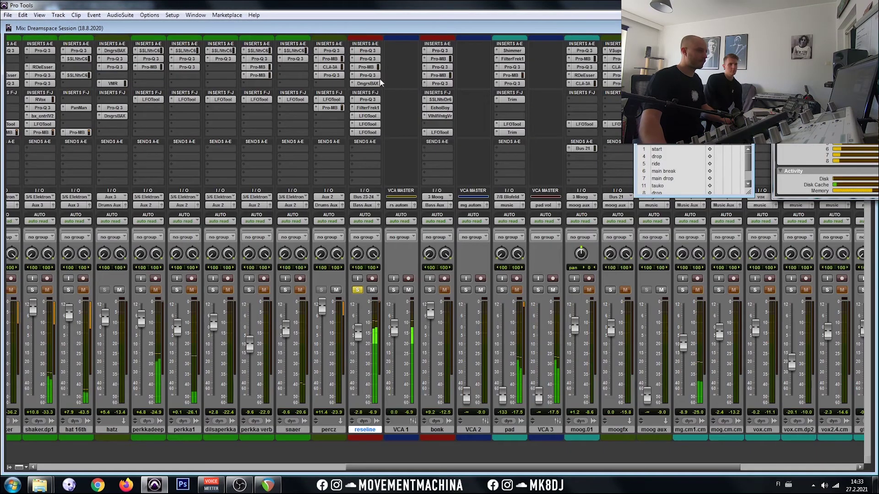
- Inspect the Pro-MB insert on the playing reseline track with its display range narrowed to 3 dB, stopping playback at the end
left_click(374, 68)
left_click_drag(292, 13, 427, 31)
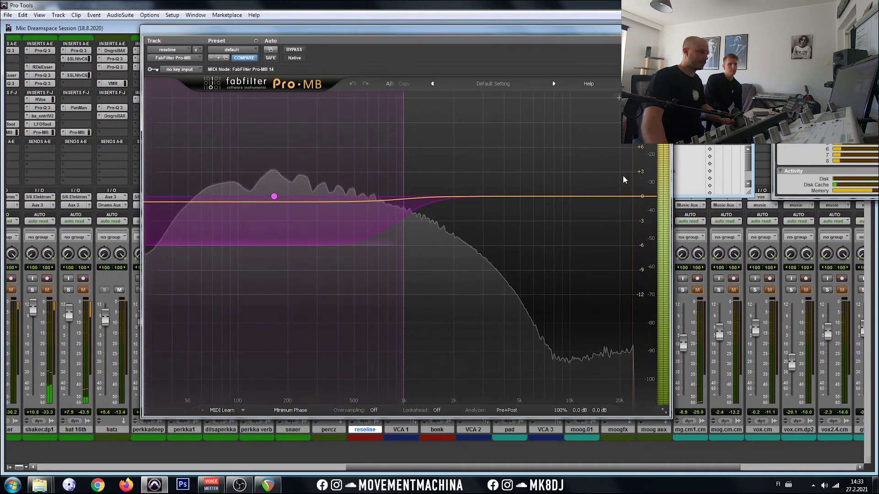
left_click(642, 103)
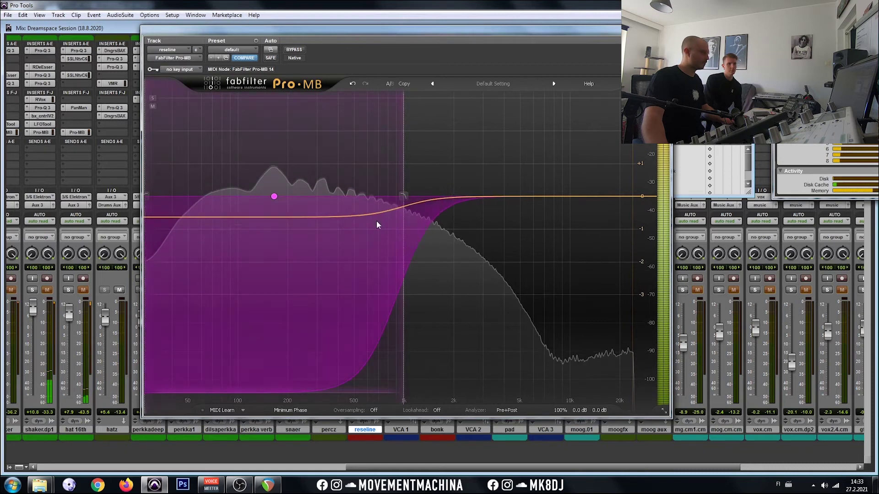
key("space")
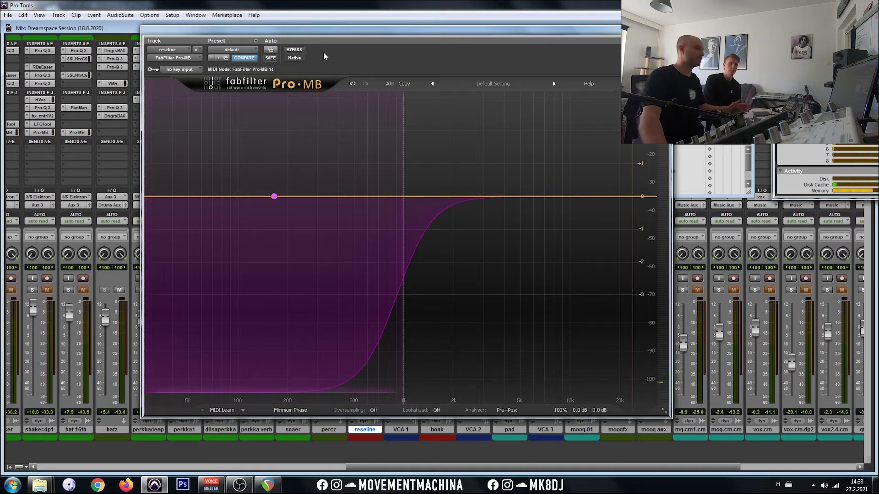
- Compare reseline with its Pro-MB insert bypassed and active during playback, stop playback and close the plug-in window
left_click(300, 51)
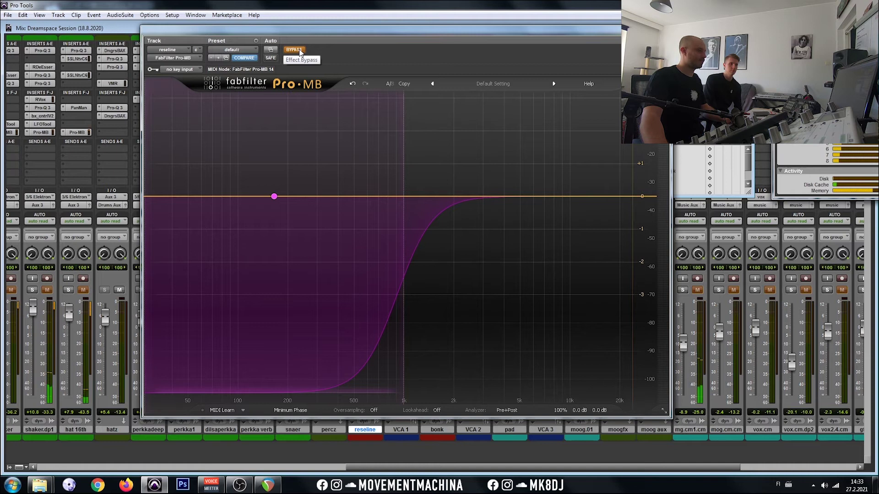
left_click(300, 51)
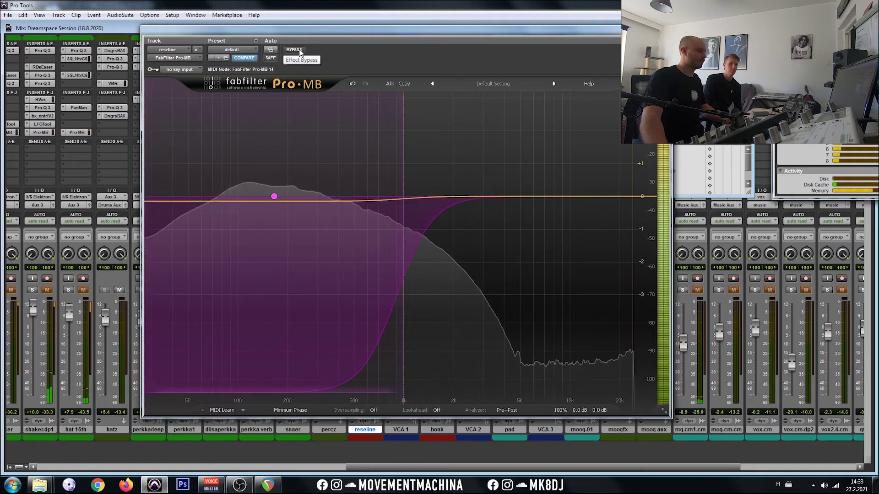
left_click(300, 51)
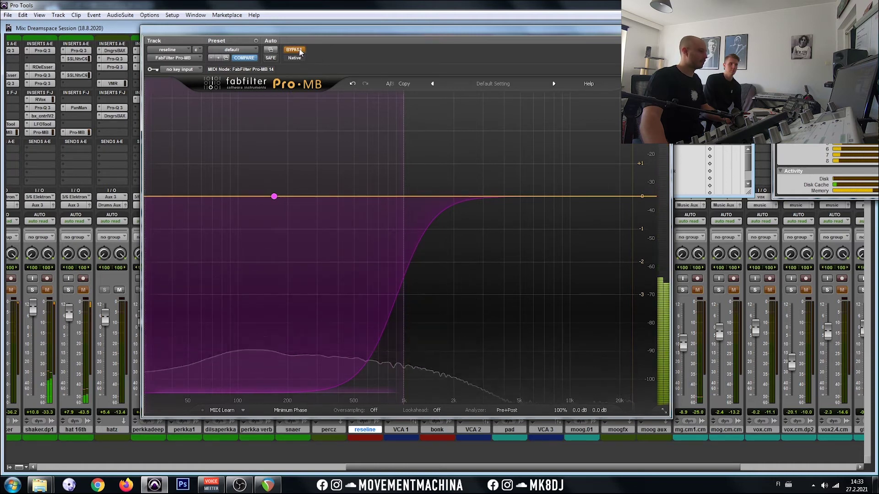
left_click(300, 51)
left_click(300, 50)
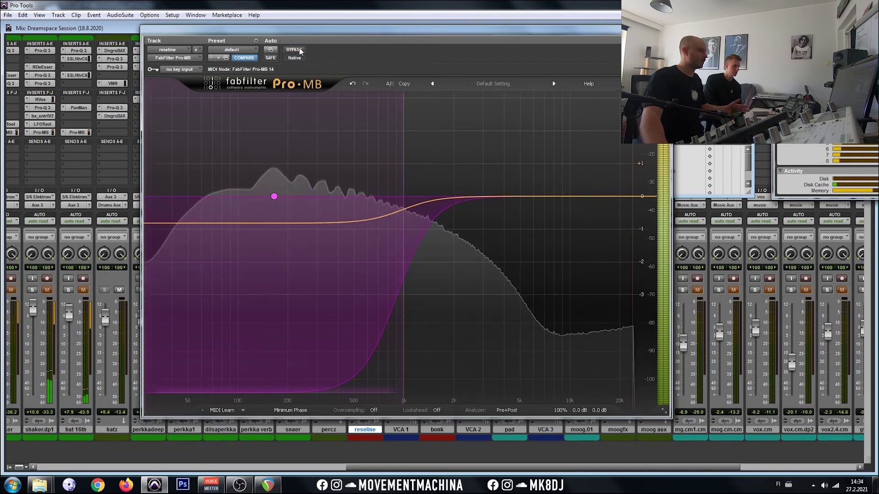
left_click(300, 51)
key("space")
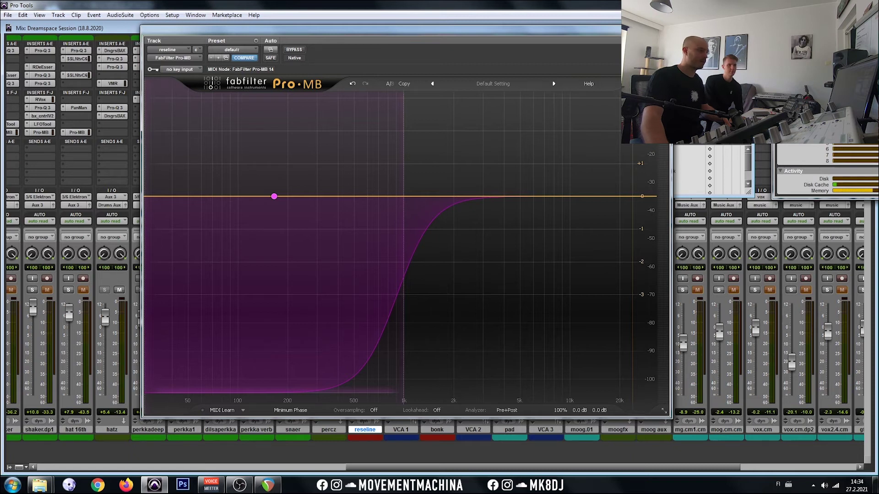
key("ctrl+w")
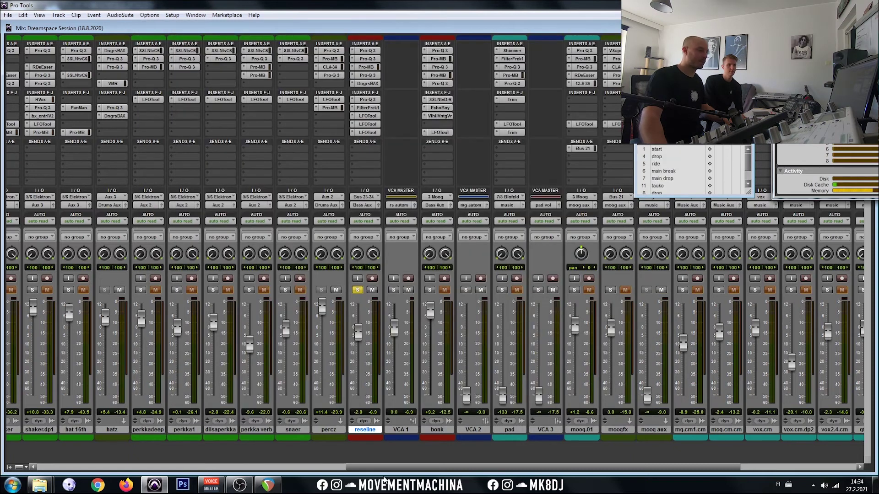
- Solo the vox.cm track, switch to Slip mode and play from 2:46.229, returning to the Mix window
left_click_drag(459, 471, 575, 482)
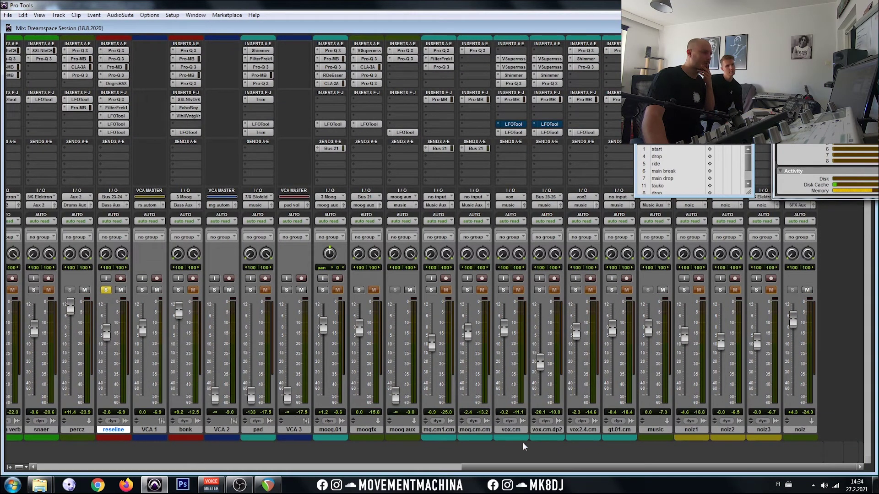
left_click(511, 430)
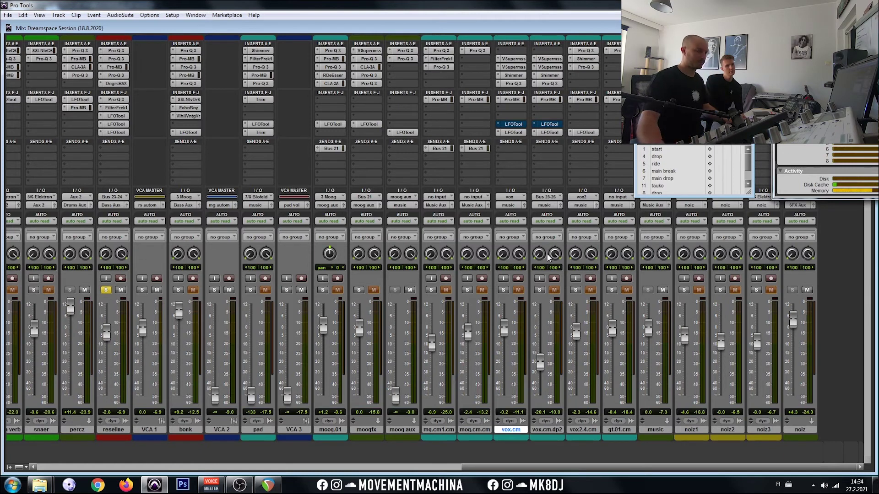
key("shift+s")
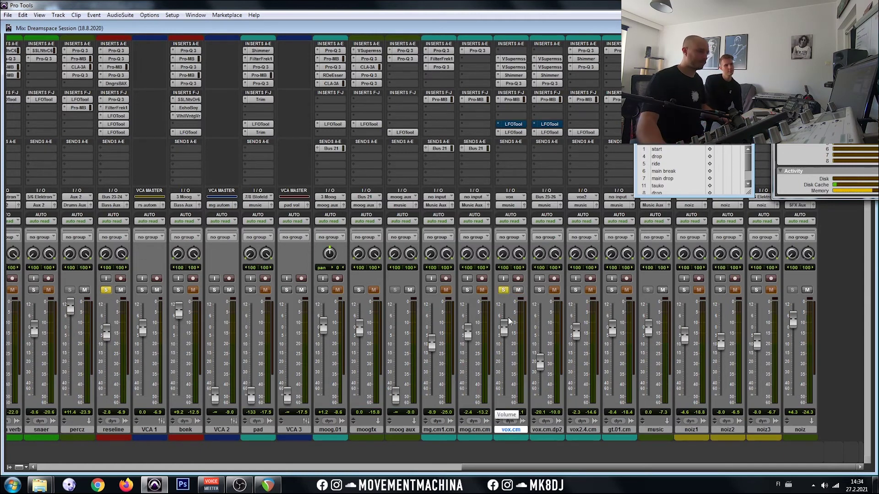
key("space")
key("ctrl+equal")
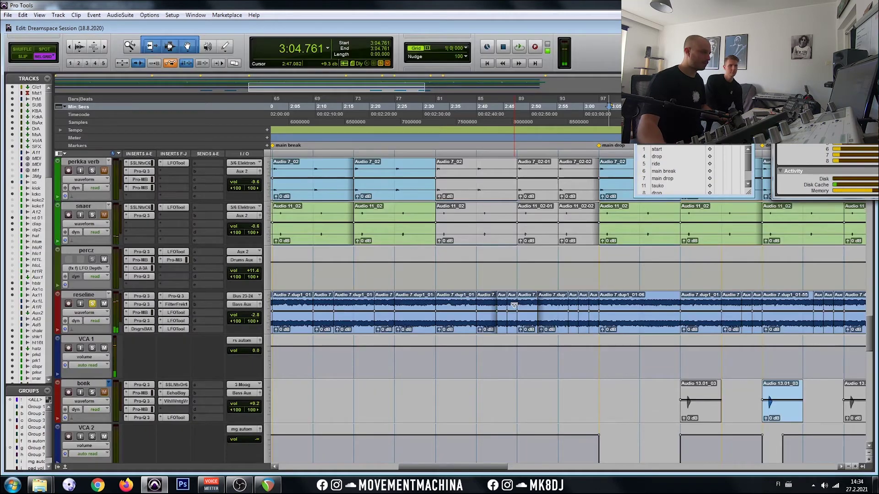
scroll(375, 272, "down", 10)
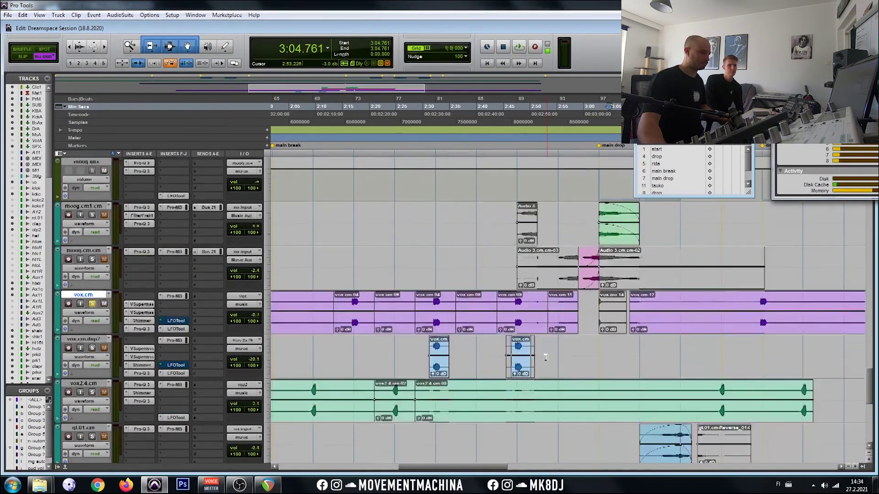
scroll(546, 357, "down", 3)
key("F2")
left_click(509, 166)
key("space")
key("ctrl+equal")
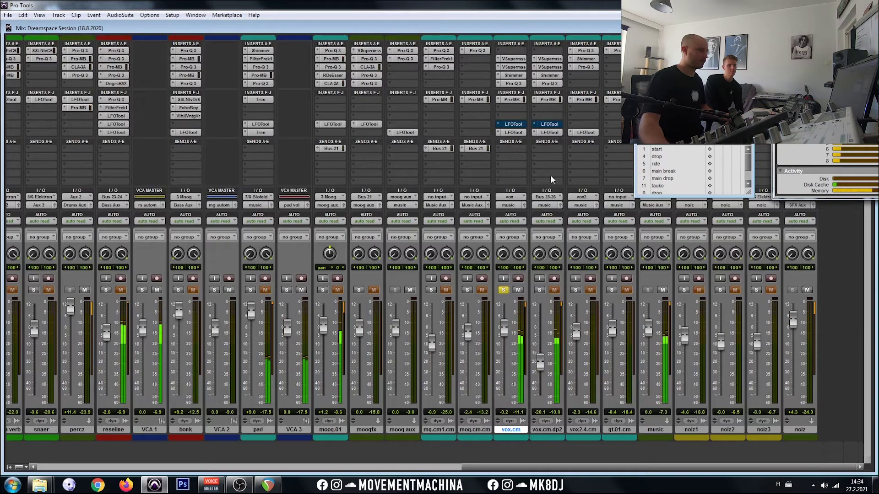
- Open the two ValhallaSupermassive inserts and the ValhallaShimmer insert of vox.cm and spread their windows apart
left_click(516, 59)
left_click(513, 67)
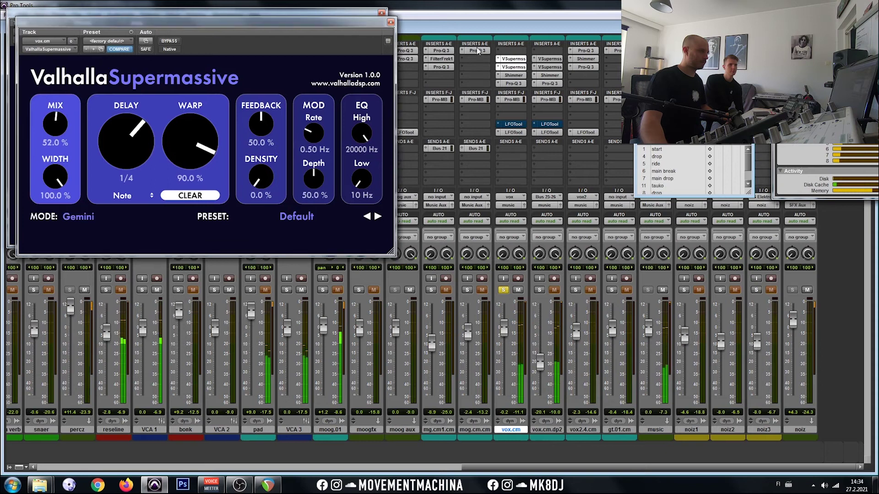
left_click_drag(234, 23, 754, 37)
left_click(514, 75)
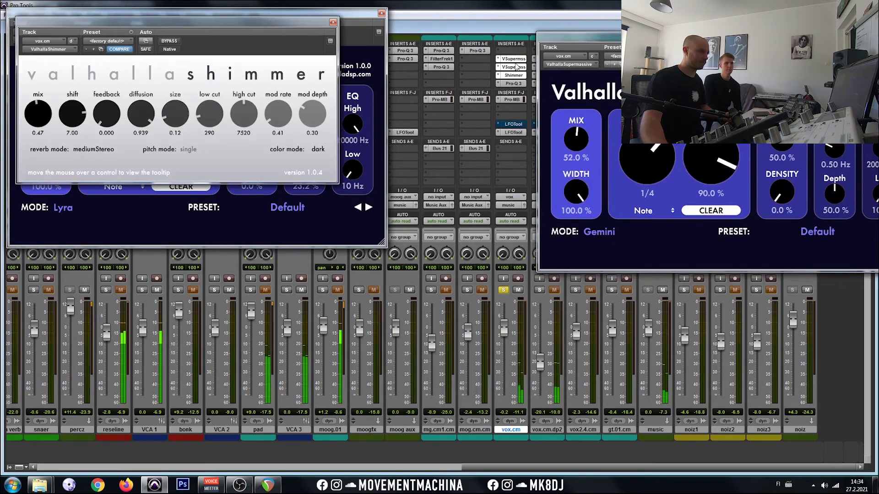
left_click_drag(263, 23, 564, 212)
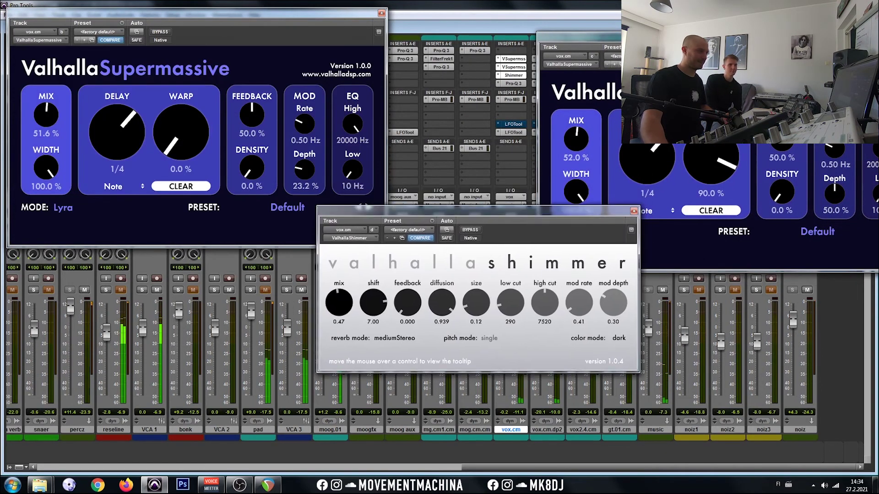
left_click_drag(714, 36, 757, 41)
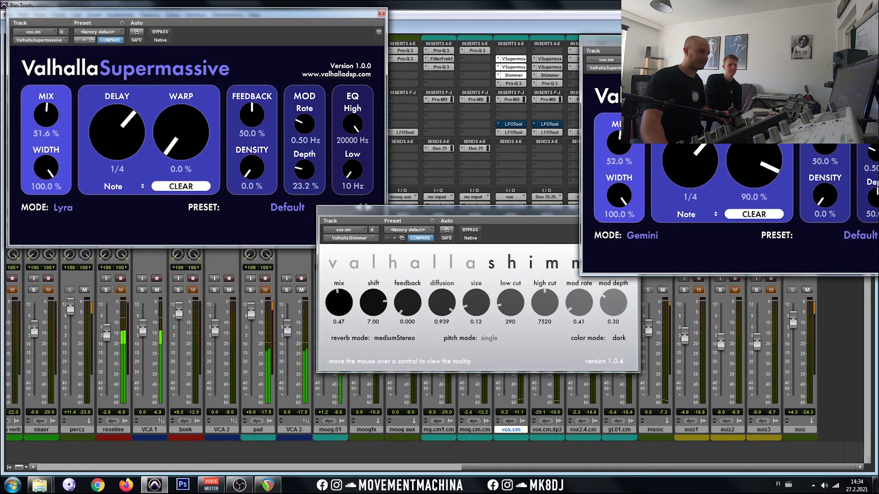
- Bypass the Shimmer and both Supermassive inserts of vox.cm during playback, re-enabling the two Supermassives for comparison
left_click(521, 75, "ctrl")
left_click(520, 67, "ctrl")
left_click(521, 58, "ctrl")
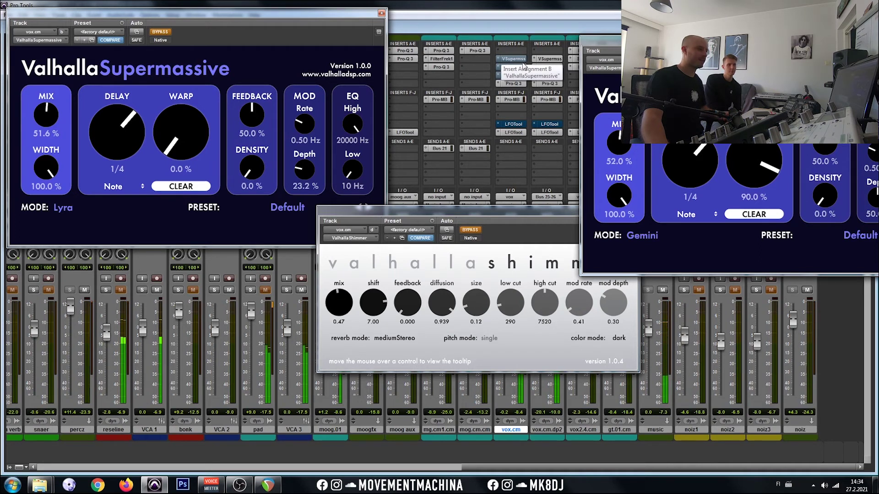
left_click(521, 60, "ctrl")
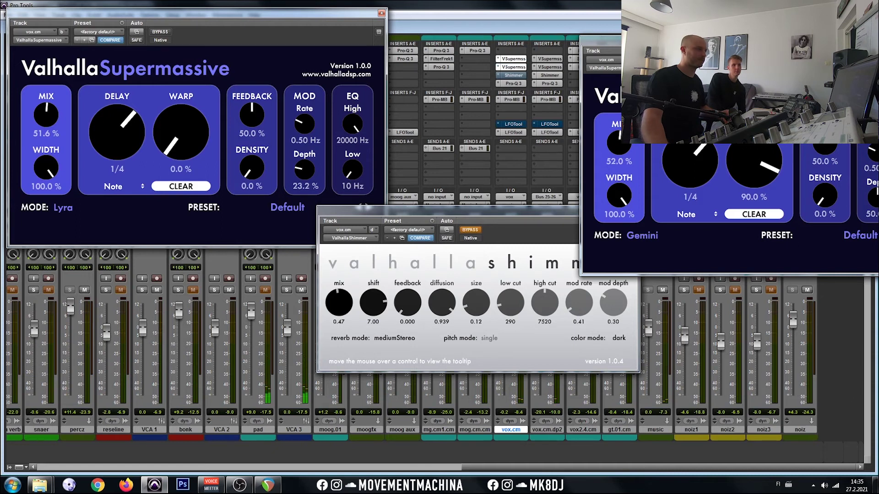
- Bring the Gemini-mode Supermassive of vox.cm into full view, inspect its settings and close its window
left_click(513, 67)
left_click_drag(540, 46, 541, 89)
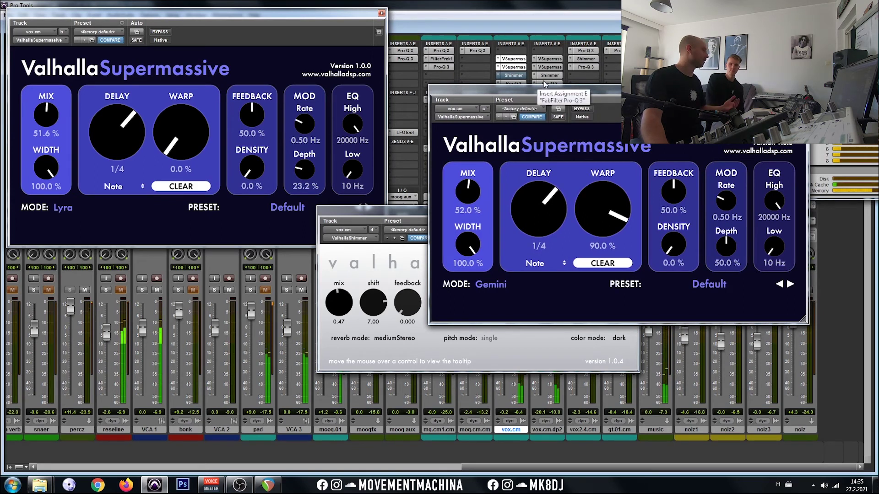
left_click(513, 67)
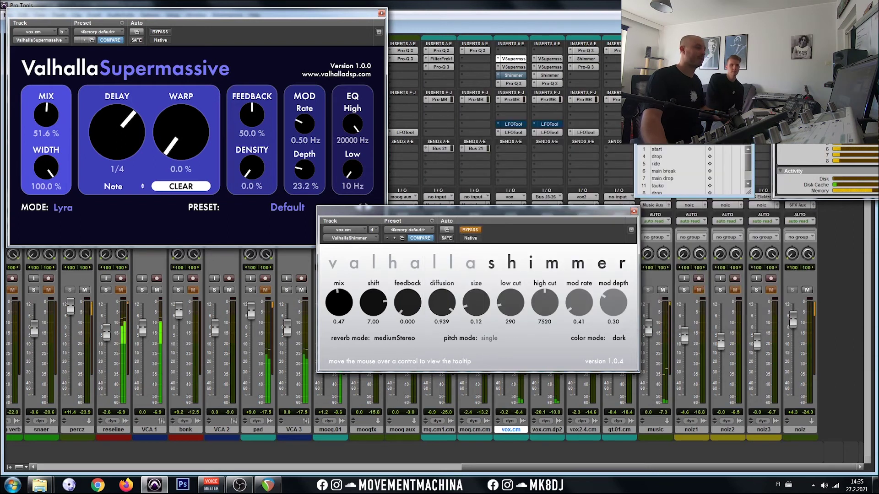
- Re-enable the Shimmer insert of vox.cm, inspect its settings and close the remaining plug-in windows
double_click(515, 76)
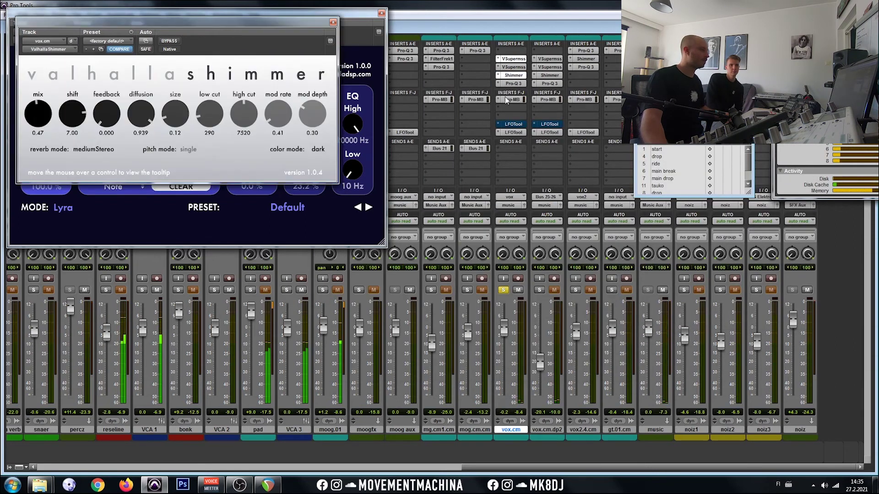
left_click_drag(250, 31, 513, 115)
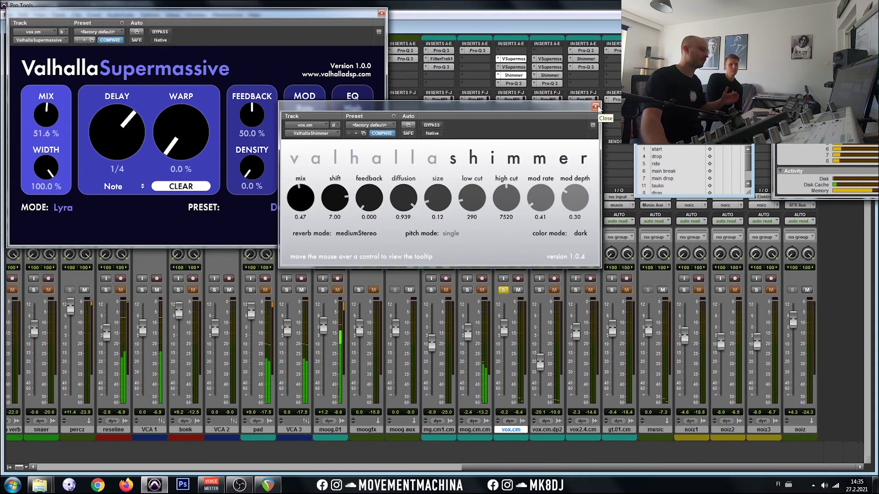
left_click(596, 106)
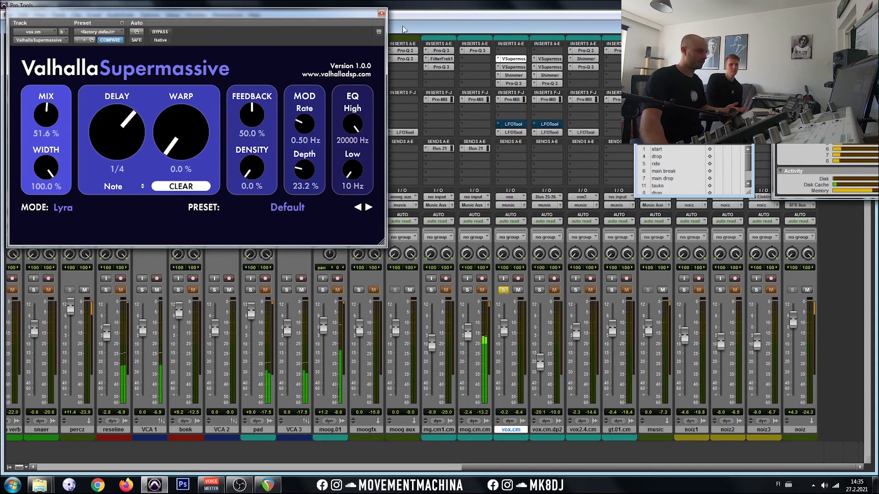
left_click(381, 13)
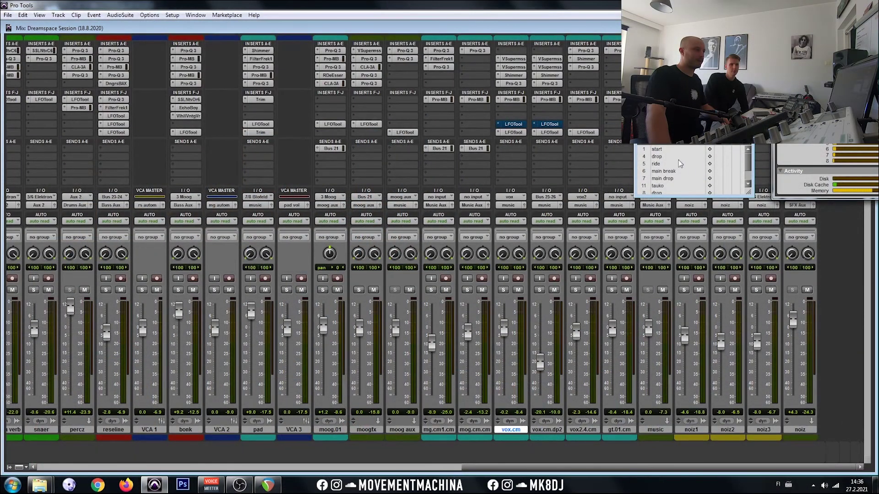
- Solo the percussion tracks from perkka deep through snaer together with kick.cm
left_click_drag(680, 468, 518, 477)
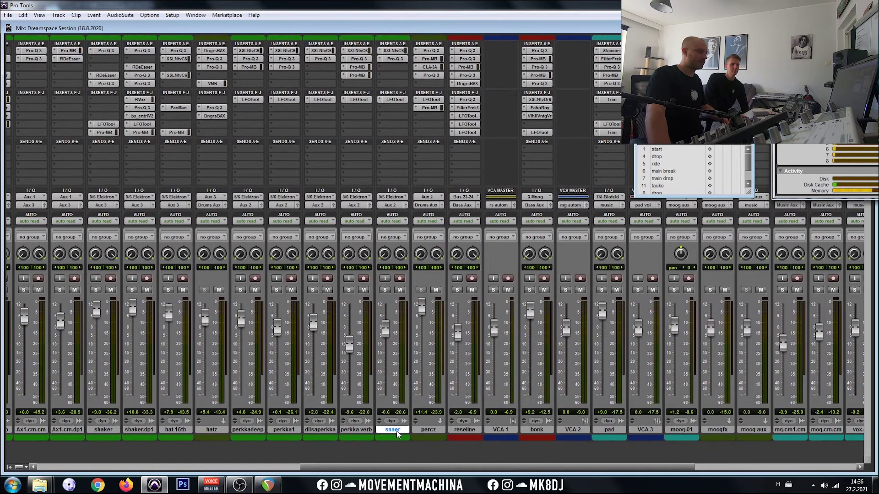
left_click(242, 427, "shift")
key("ctrl+=")
scroll(265, 413, "up", 10)
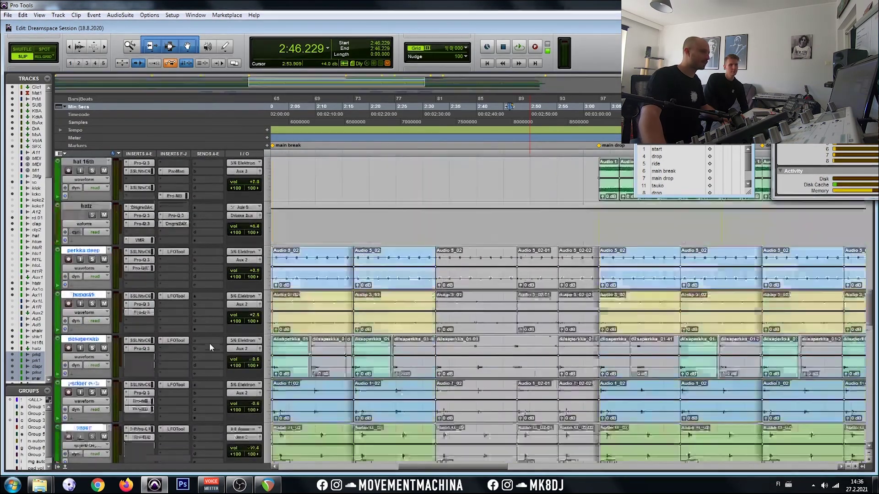
scroll(210, 342, "up", 4)
scroll(114, 357, "down", 2)
scroll(90, 348, "up", 15)
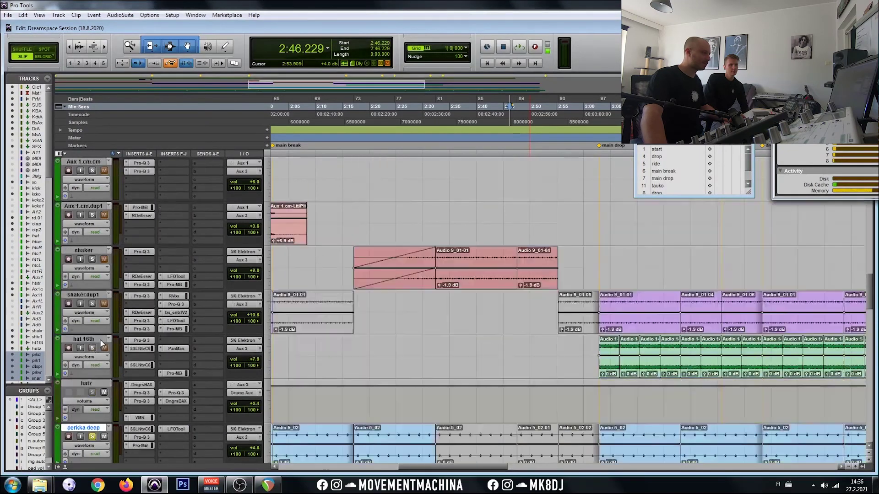
left_click(92, 348)
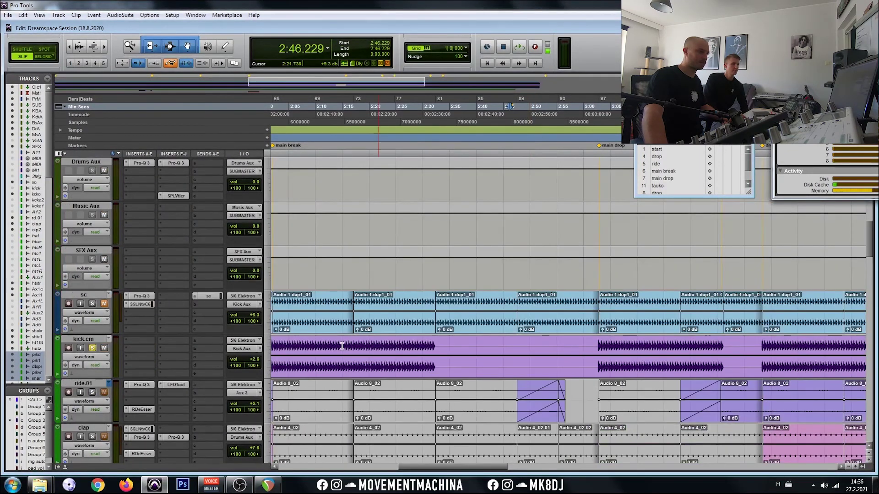
- Play the soloed tracks from 3:34.954 and reselect perkka deep through snaer in the Mix window
scroll(545, 338, "right", 5)
left_click(572, 336)
key("space")
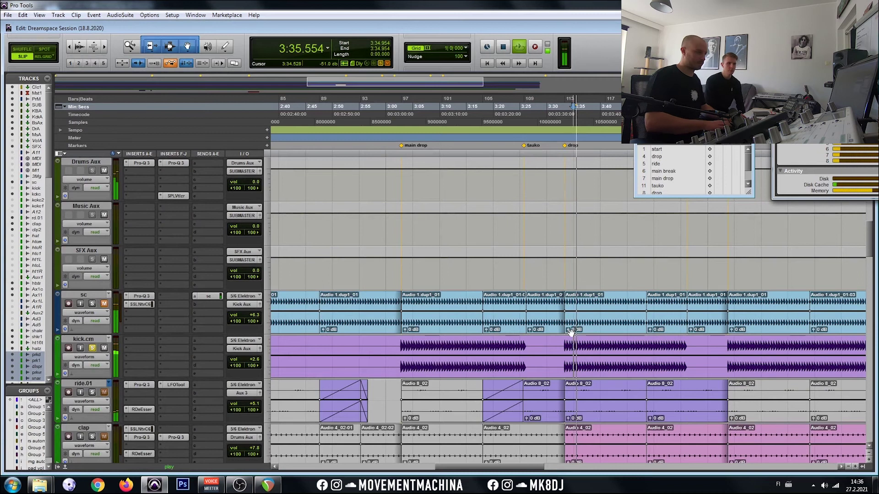
key("ctrl+equal")
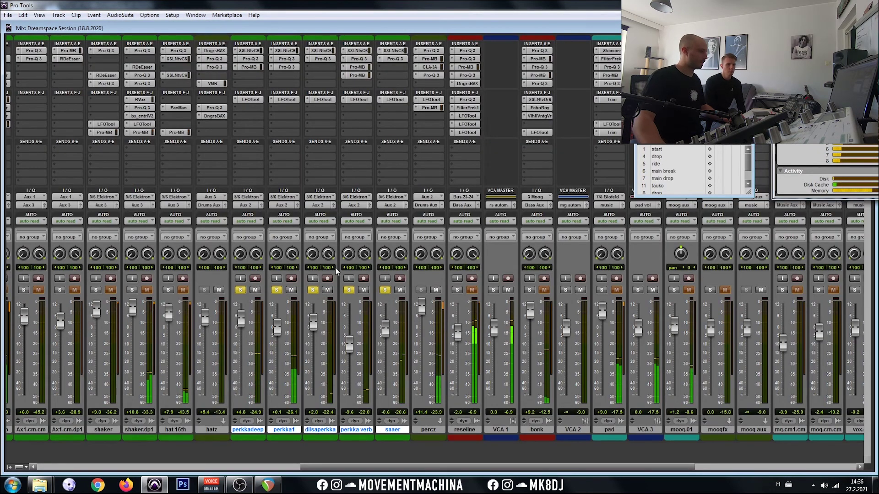
left_click(248, 432)
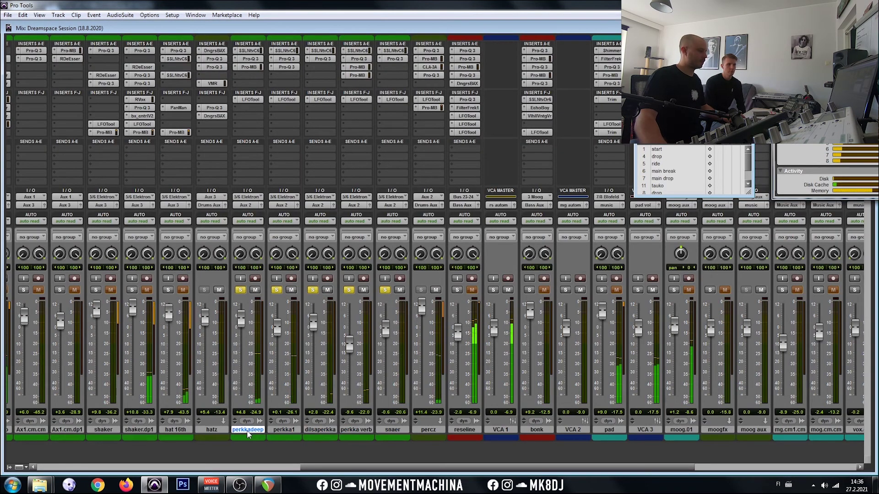
left_click(392, 429, "shift")
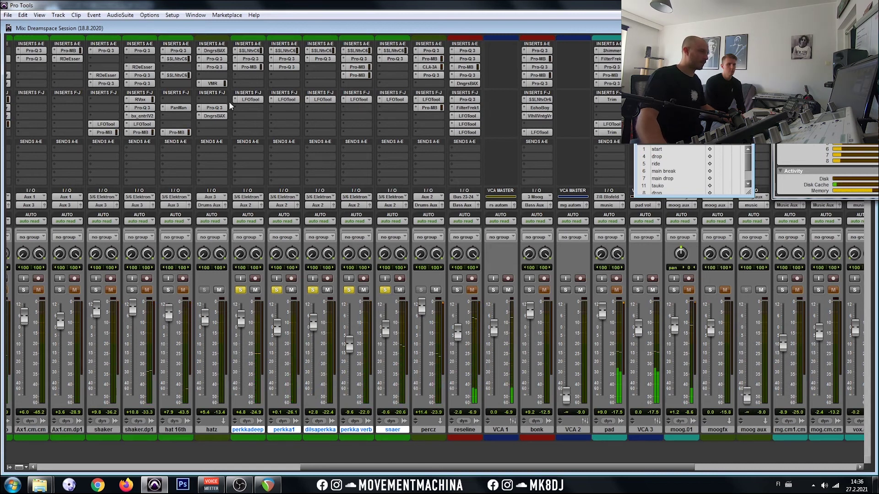
- Inspect the LFOTool of perkka verb, close it and compare the selected percussion tracks with their LFOTool inserts bypassed and active
left_click(356, 99)
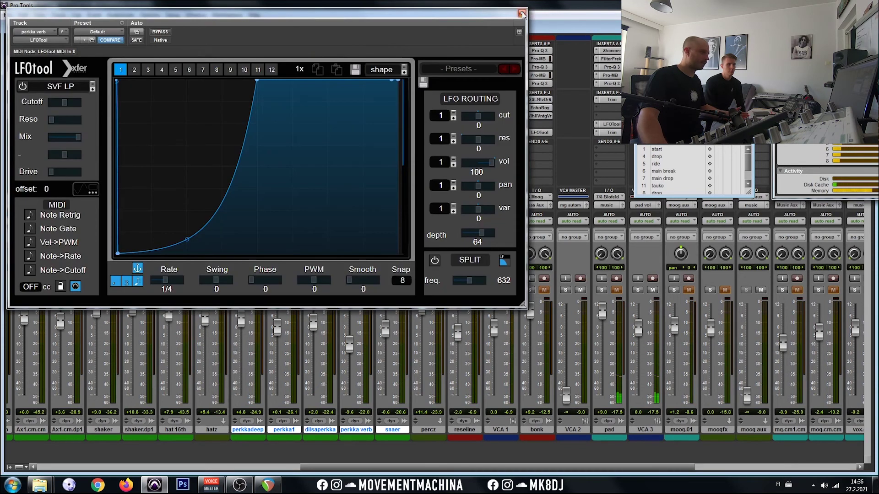
left_click(522, 14)
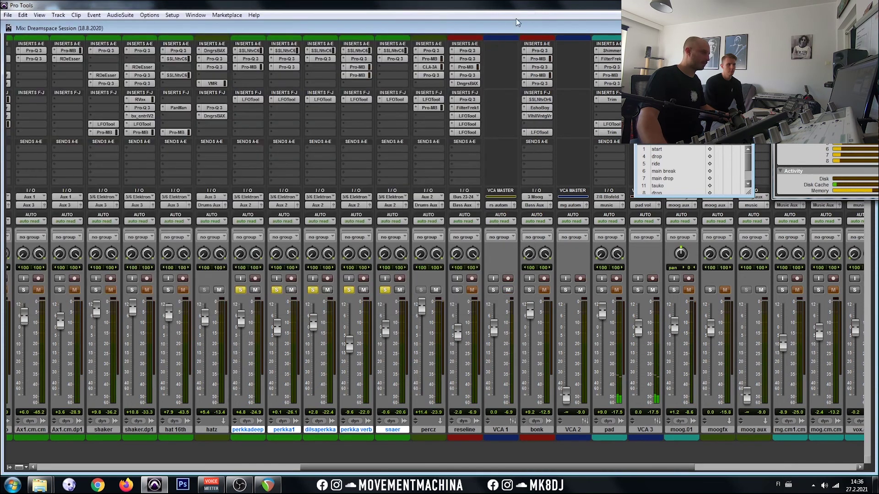
left_click(360, 100, "ctrl+alt+shift")
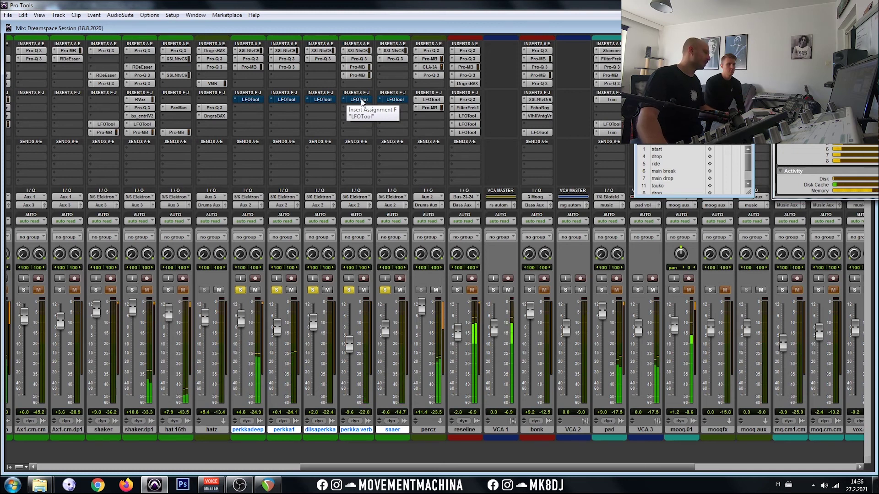
left_click(362, 101, "ctrl+alt+shift")
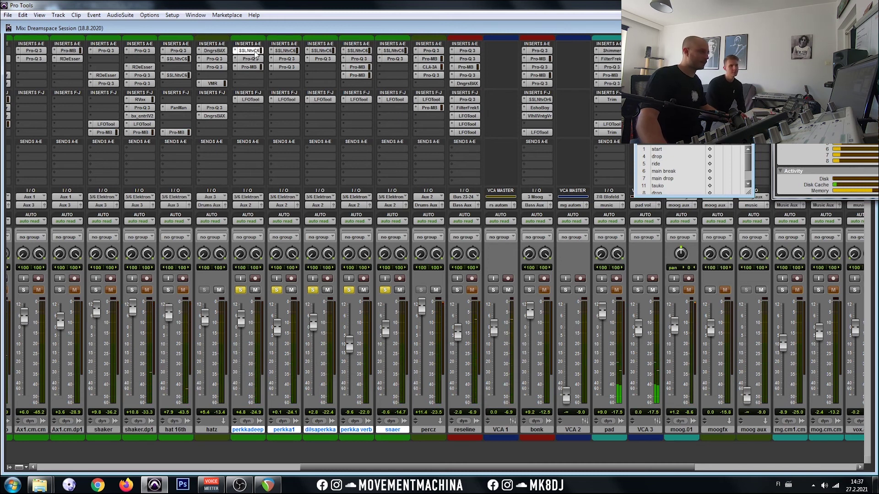
- Inspect the SSL Channel Strip of perkka deep in full view, close it and clear the solo on all soloed tracks
left_click(262, 51)
left_click_drag(265, 21, 404, 109)
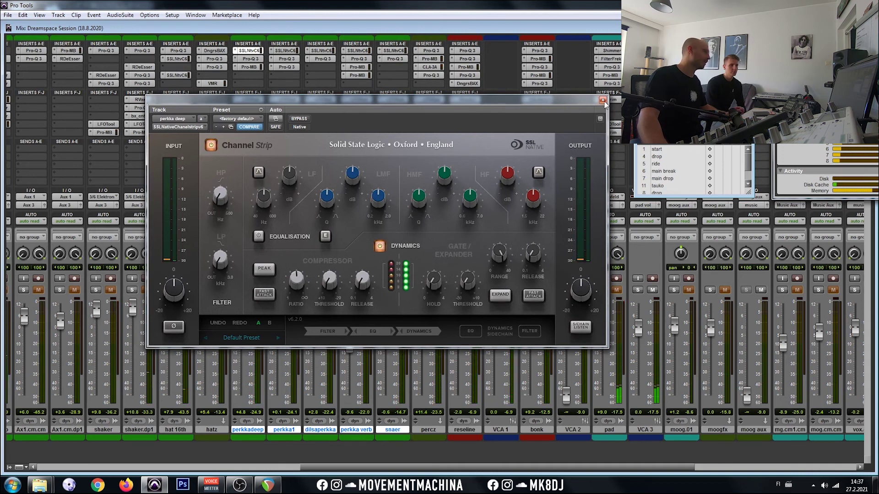
left_click(603, 100)
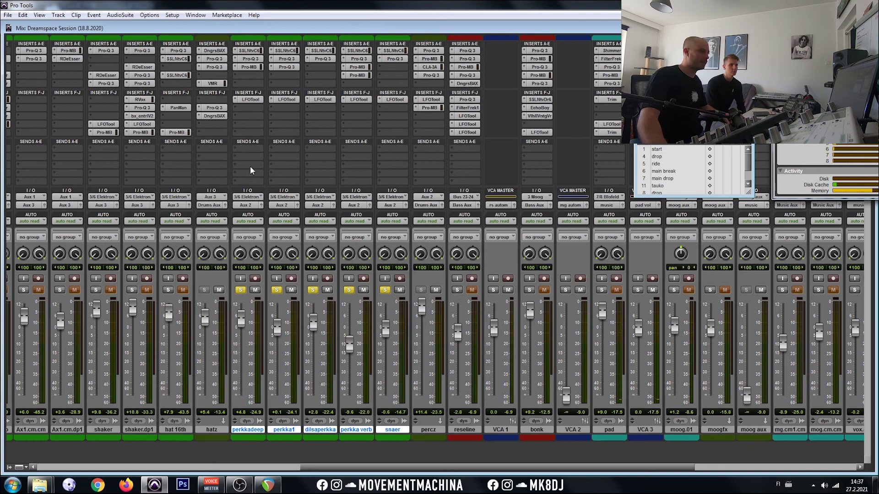
left_click(348, 290, "alt")
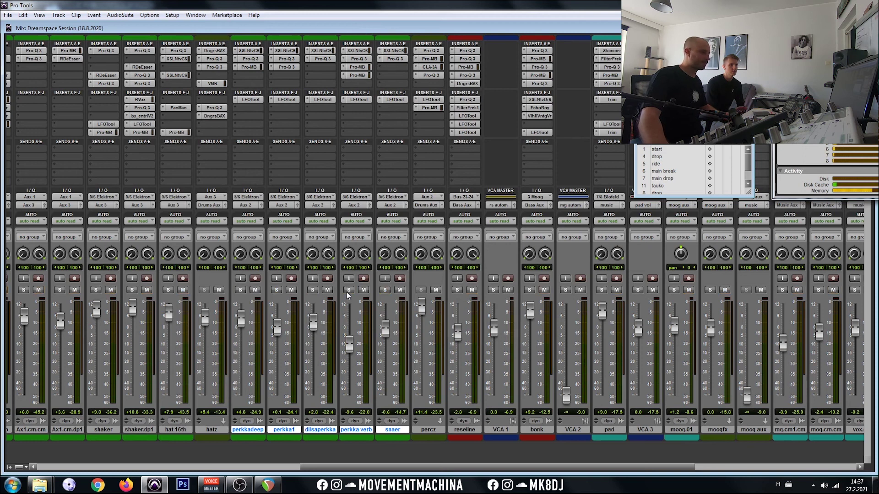